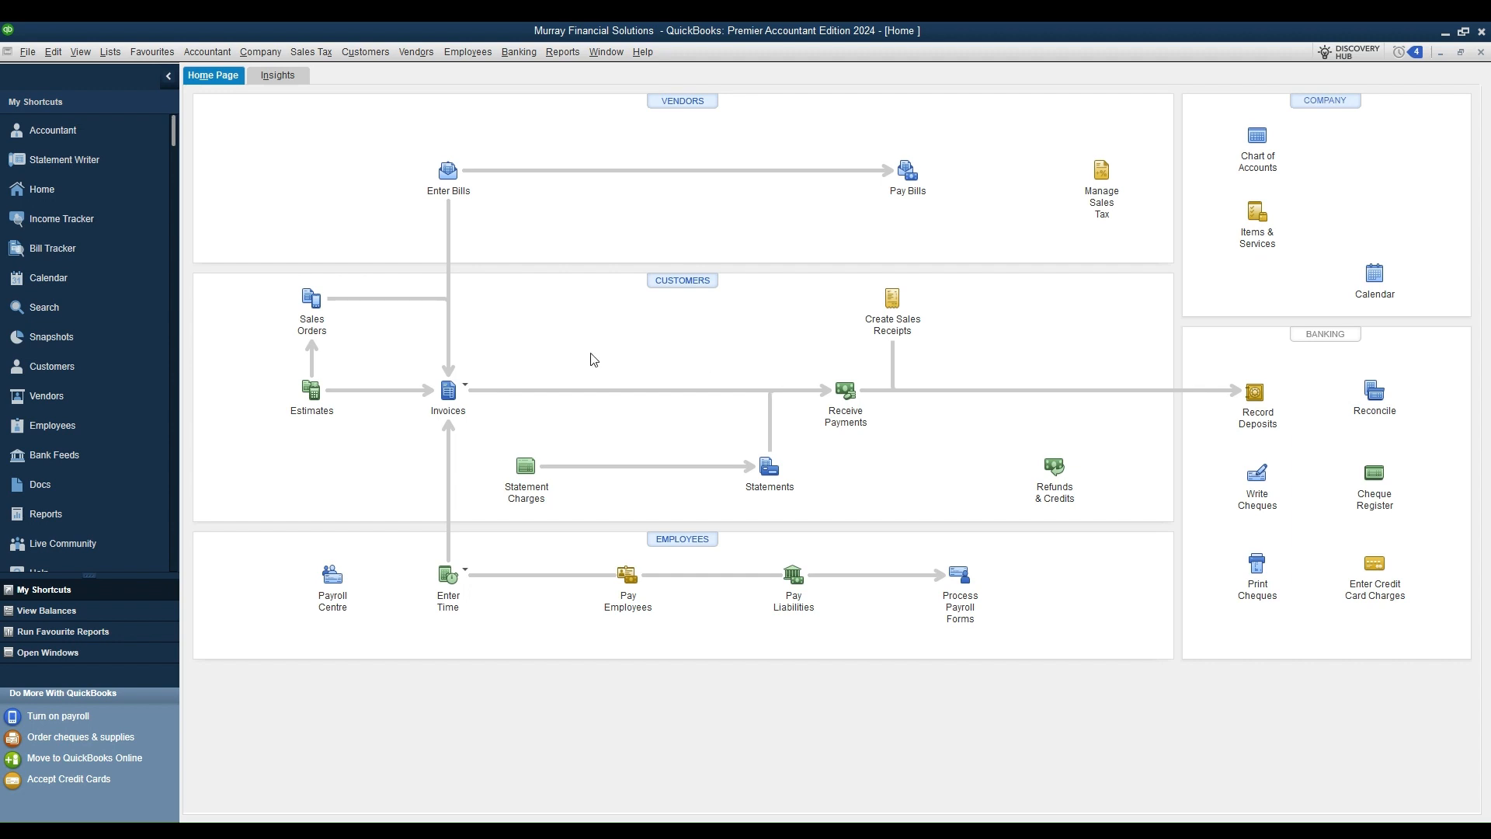
Step: Open the Customer Centre and start a blank New Customer record from the list's shortcut menu
{"action": "left_click", "coordinate": [47, 375]}
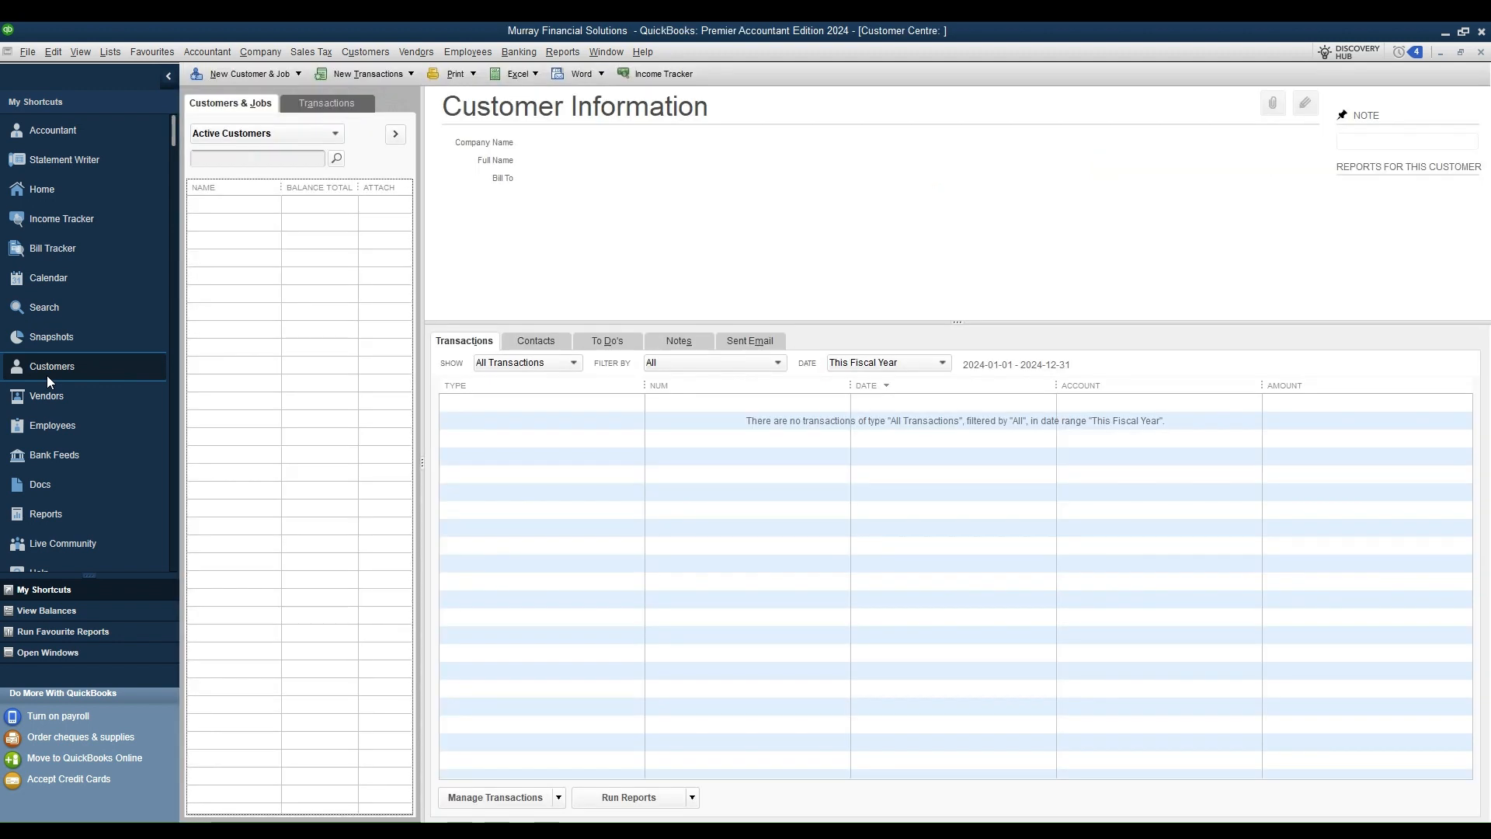
{"action": "left_click", "coordinate": [298, 75]}
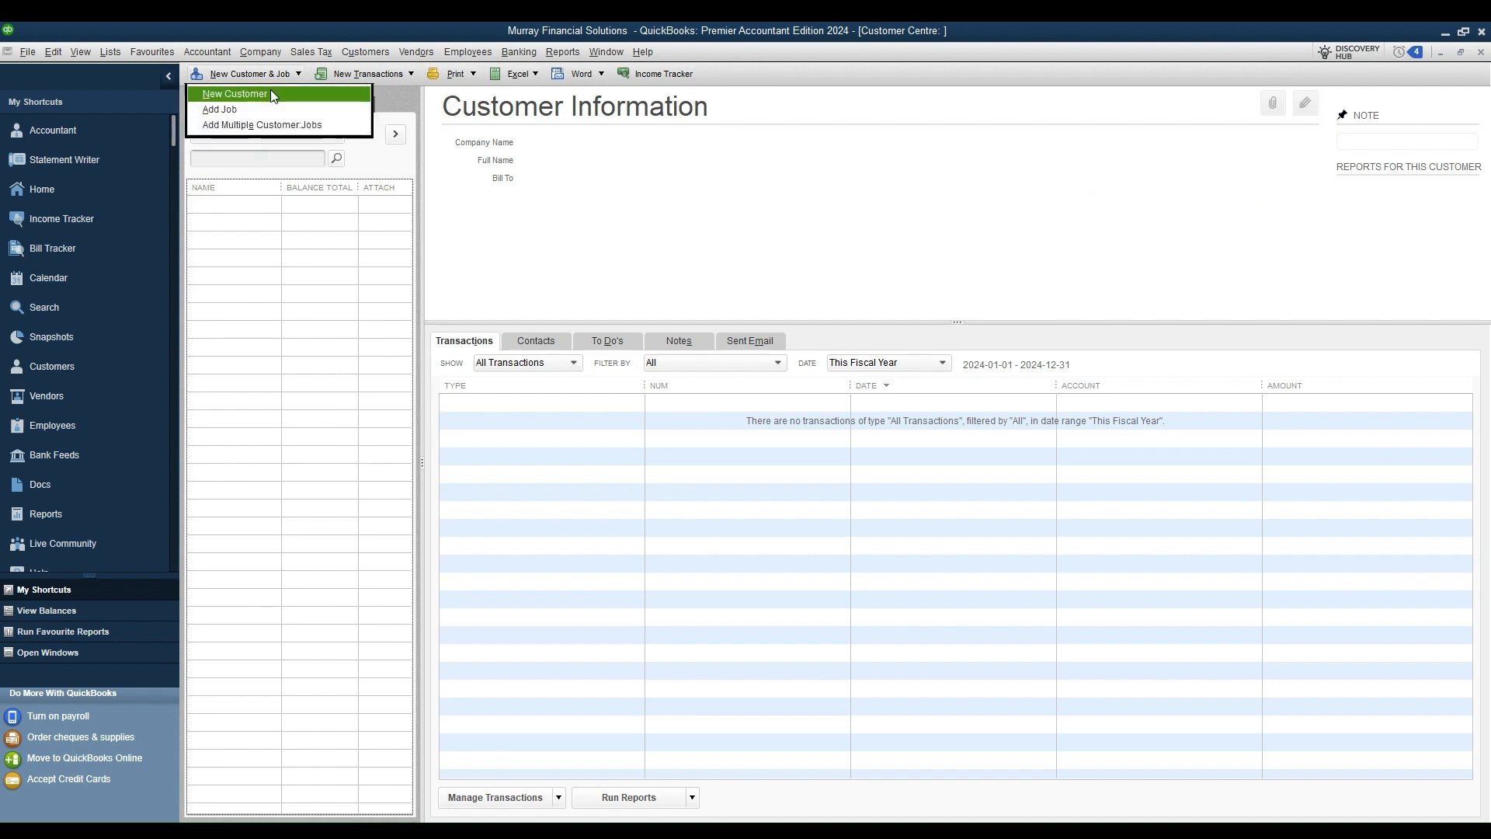
{"action": "right_click", "coordinate": [264, 284]}
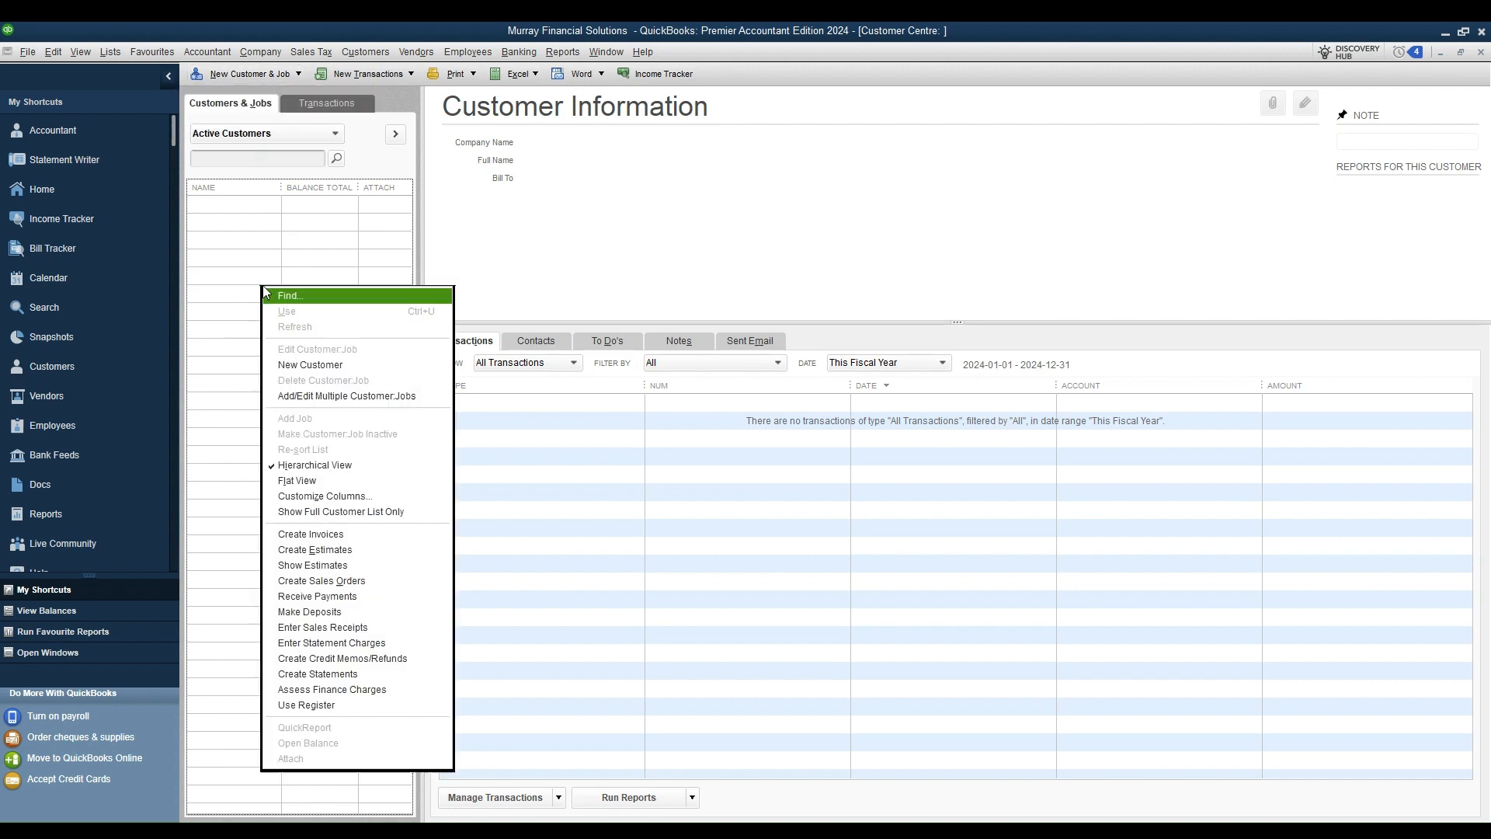
{"action": "left_click", "coordinate": [297, 366]}
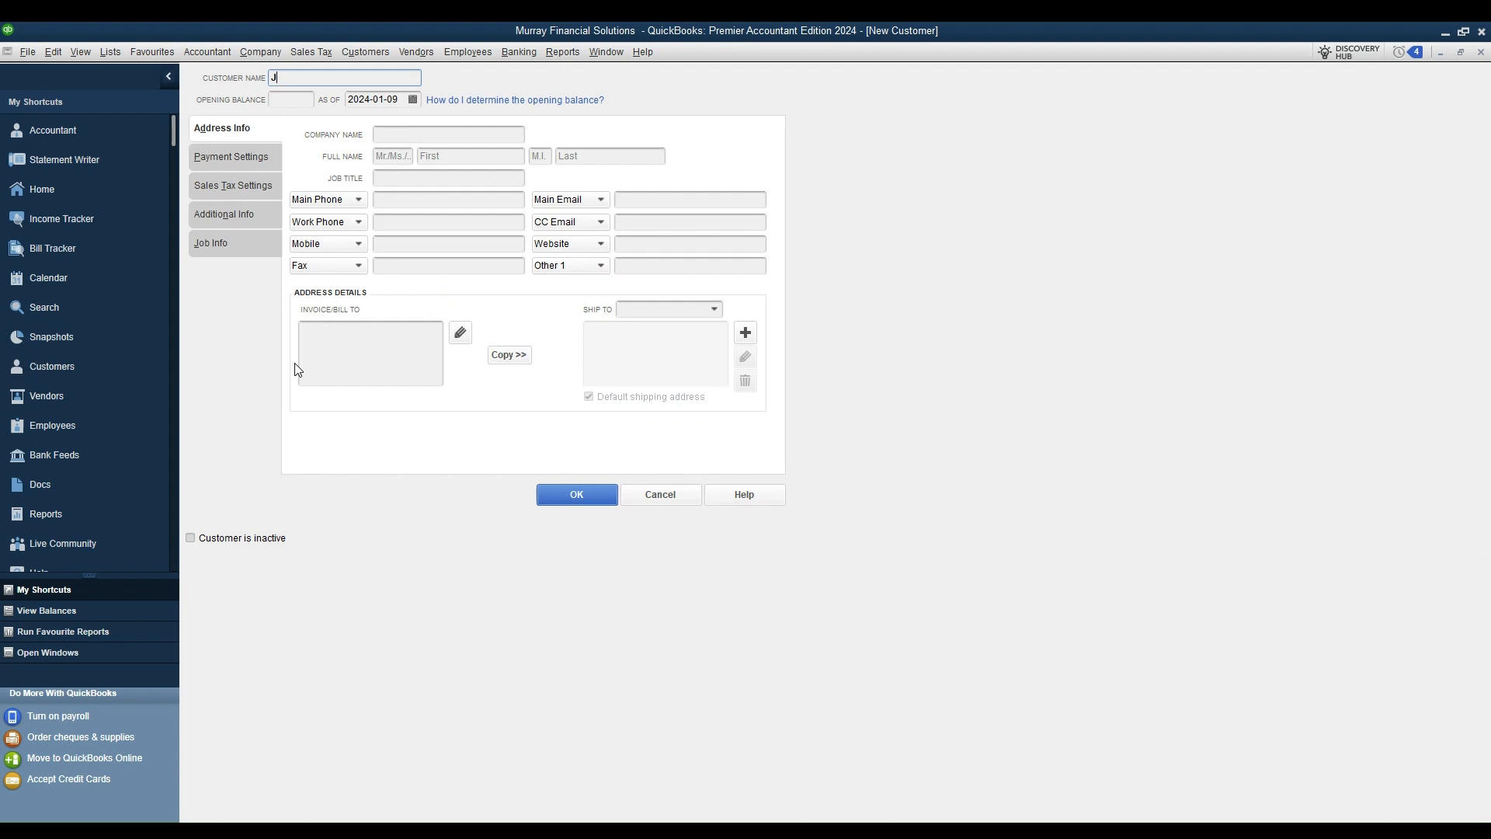
Step: Enter the customer's name, first and last name, and main phone number
{"action": "type", "text": "ack Doe"}
{"action": "key", "text": "Tab"}
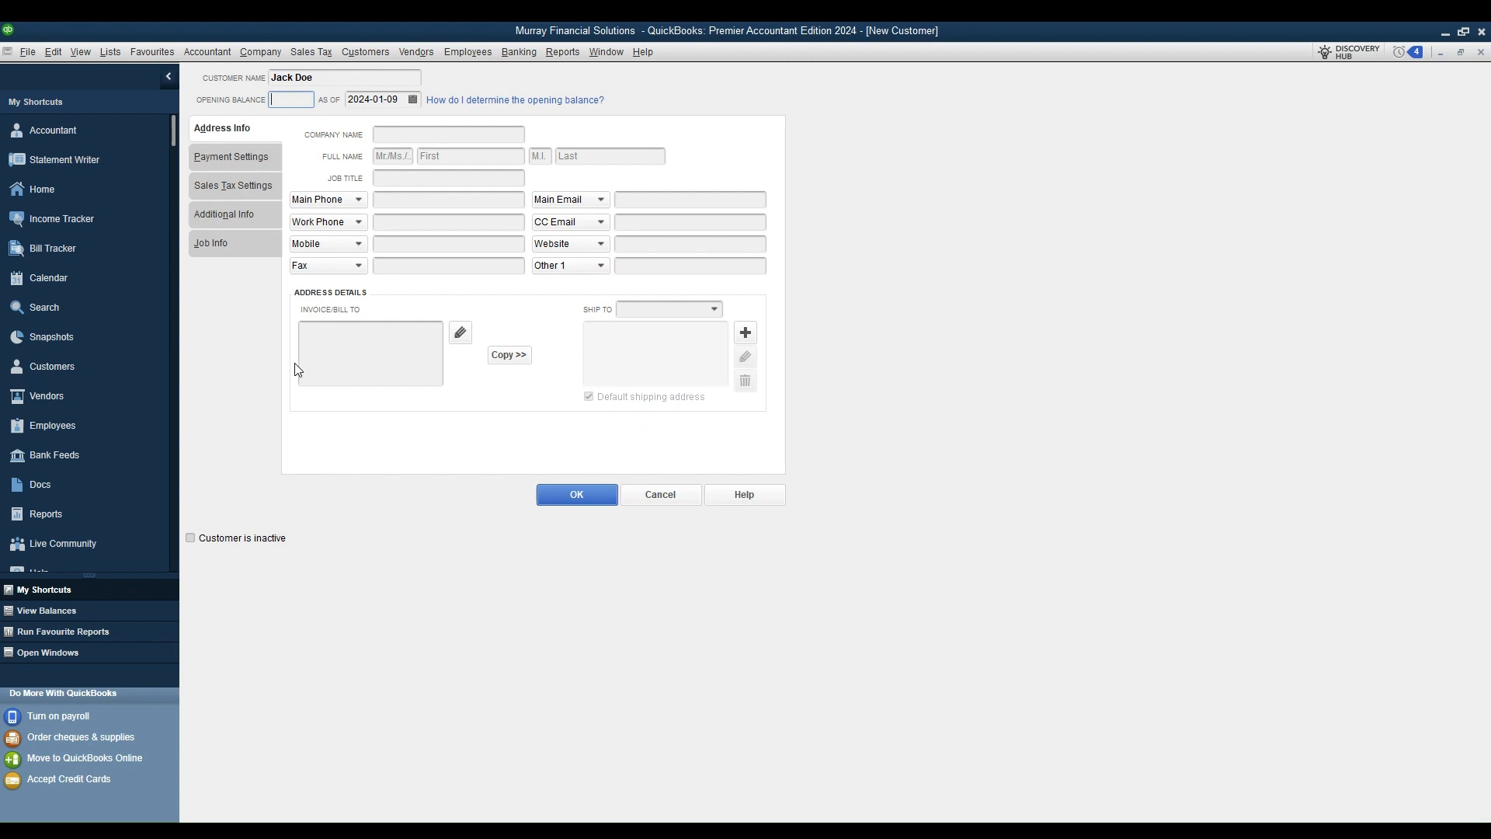
{"action": "key", "text": "Tab"}
{"action": "key", "text": "Tab"}
{"action": "key", "text": "Tab"}
{"action": "key", "text": "Tab"}
{"action": "type", "text": "Jack"}
{"action": "key", "text": "Tab"}
{"action": "key", "text": "Tab"}
{"action": "type", "text": "Doe"}
{"action": "key", "text": "Tab"}
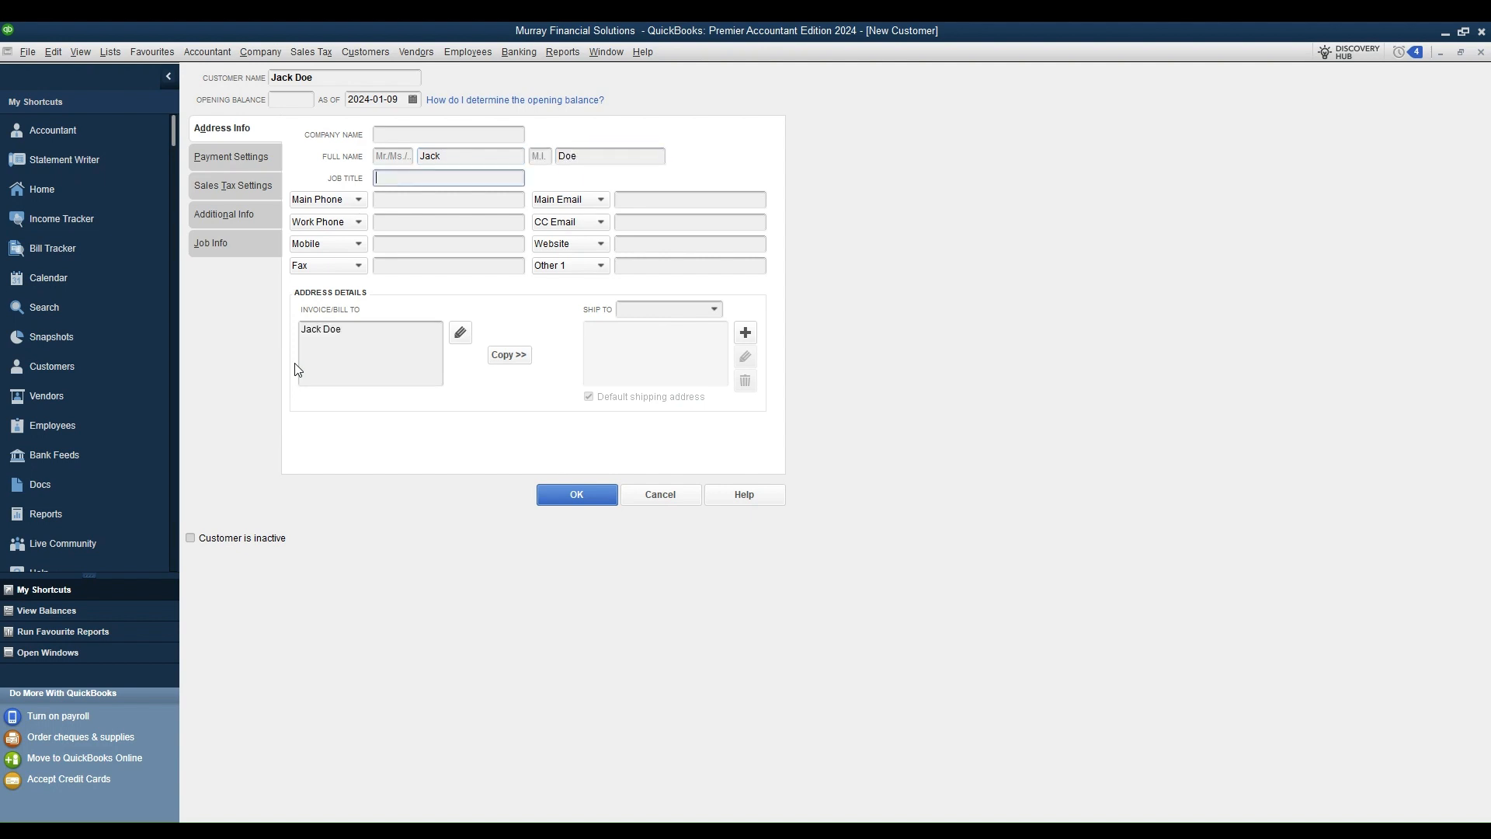
{"action": "key", "text": "Tab"}
{"action": "key", "text": "Tab"}
{"action": "type", "text": "519-555-1234"}
{"action": "key", "text": "Tab"}
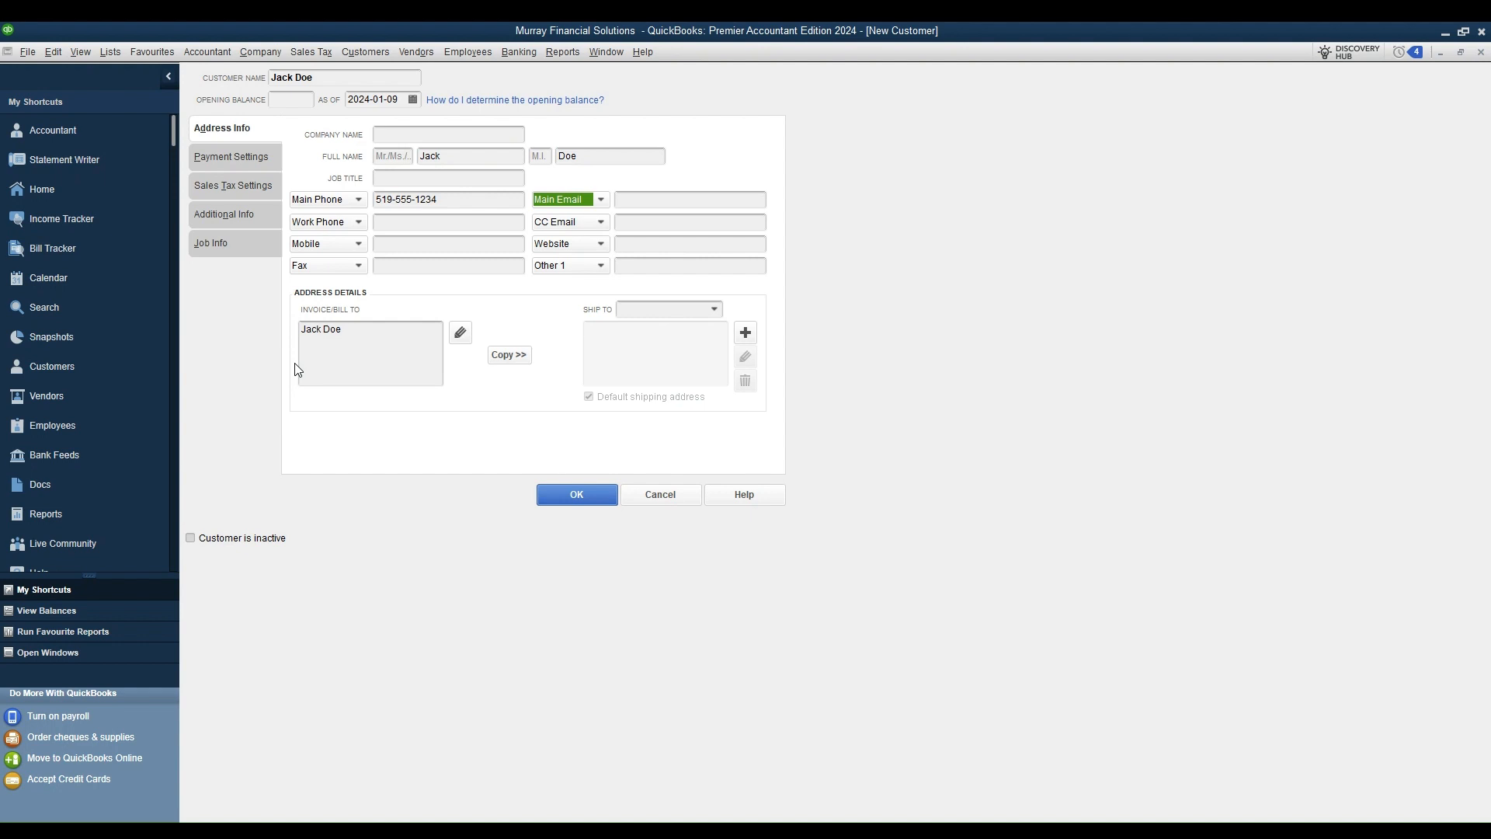
Step: Fill in the customer's main email address and business website
{"action": "left_click", "coordinate": [654, 203]}
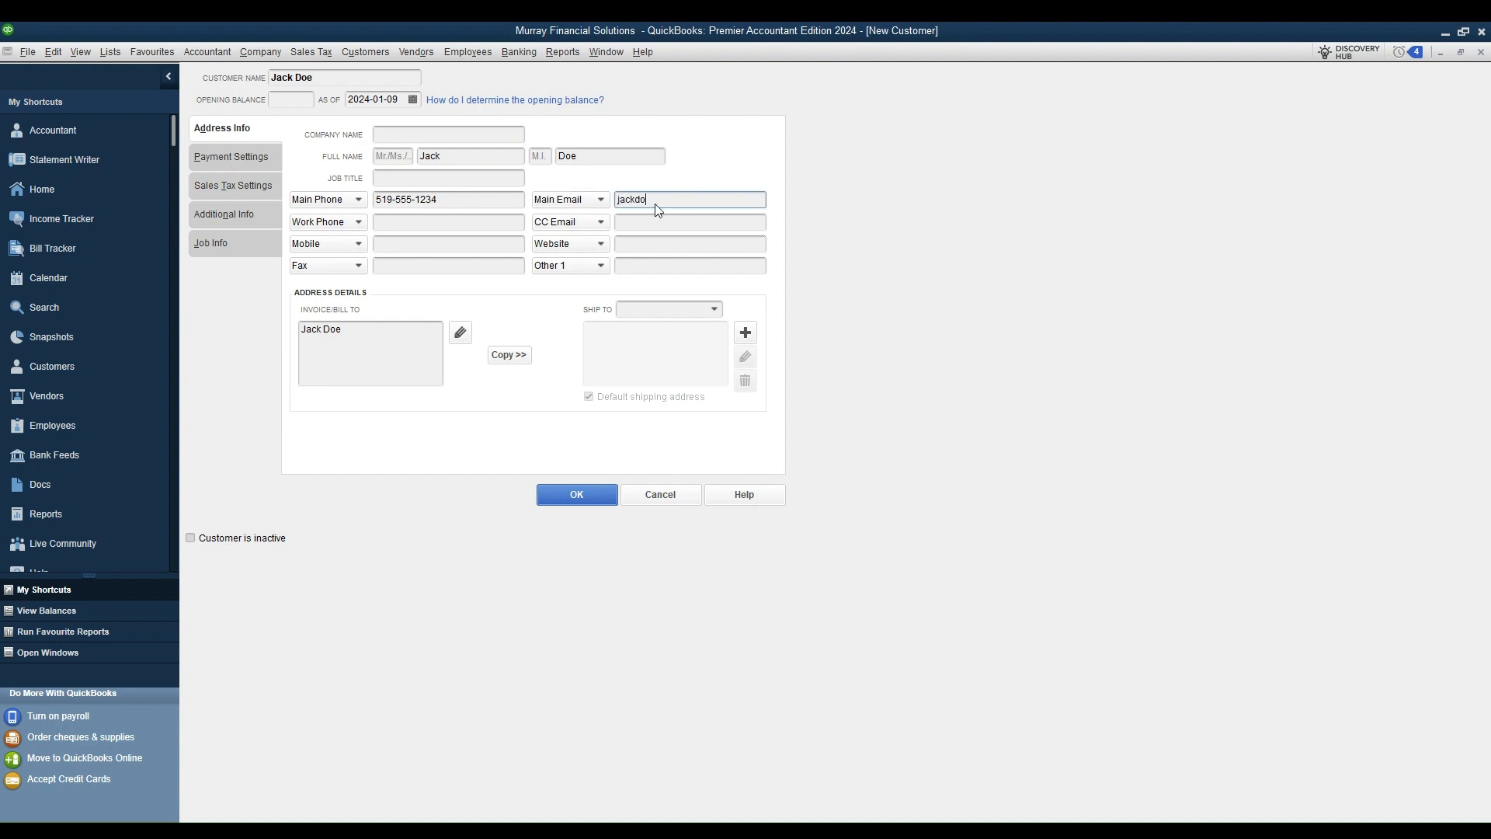
{"action": "key", "text": "Tab"}
{"action": "left_click", "coordinate": [634, 243]}
{"action": "type", "text": "jackdoelan"}
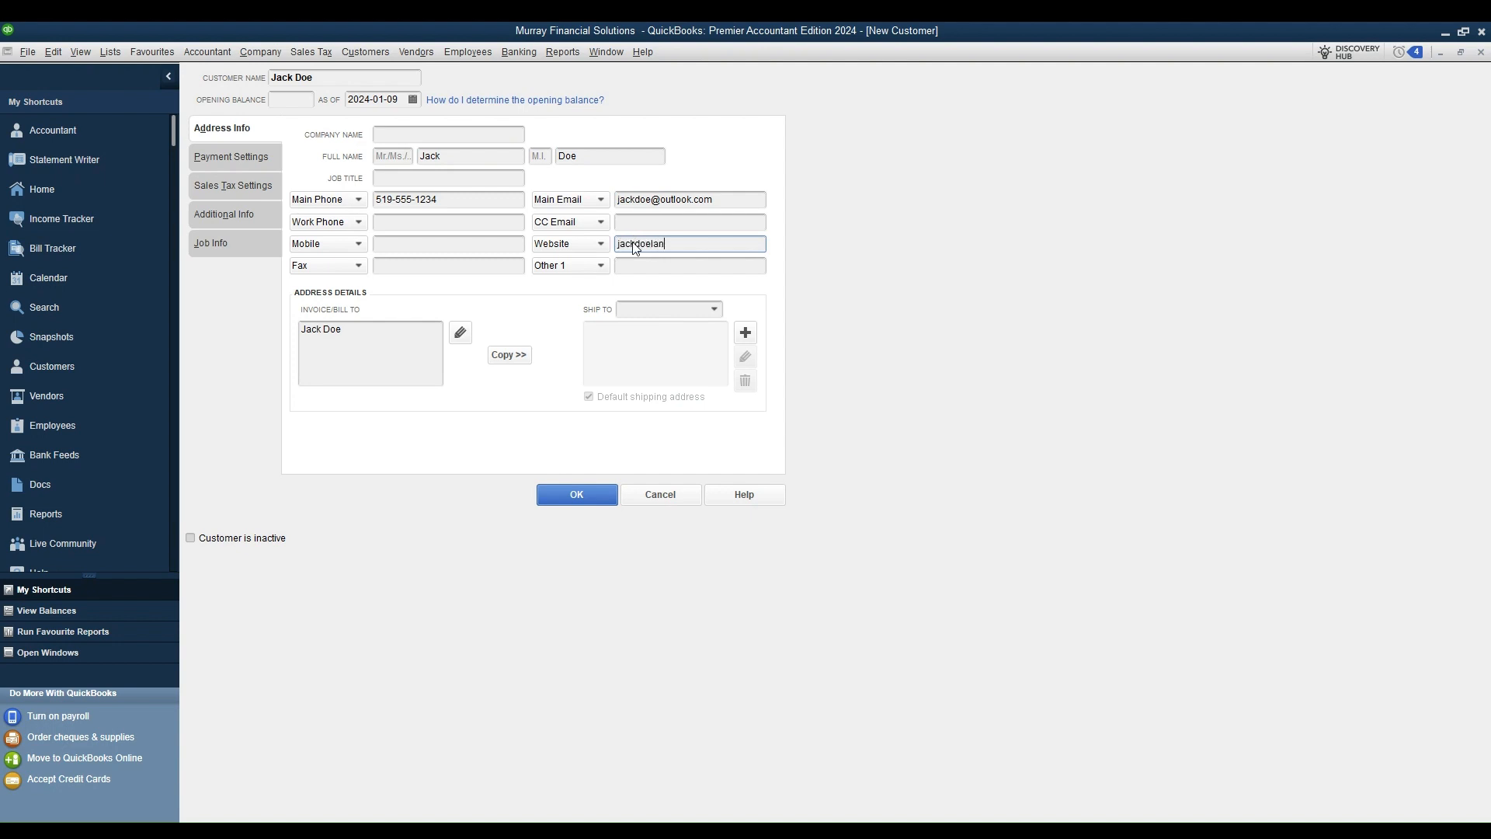
{"action": "type", "text": "dscaping.com"}
Step: Enter the landscaping business as Company Name and the customer's street, town, province and postal code as billing address
{"action": "left_click", "coordinate": [447, 136]}
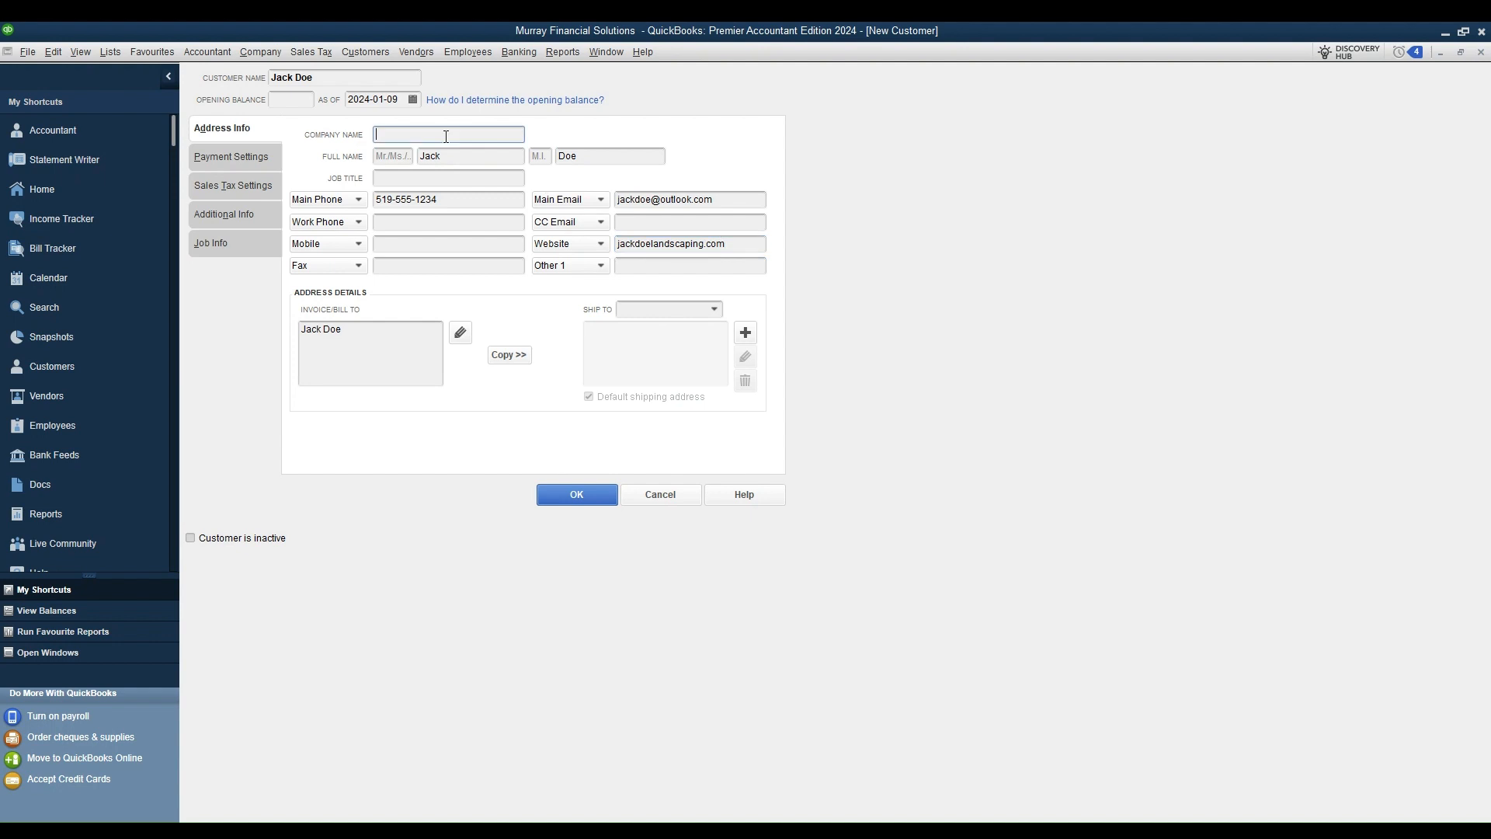
{"action": "type", "text": "Jack Doe Landscaping"}
{"action": "left_click", "coordinate": [357, 332]}
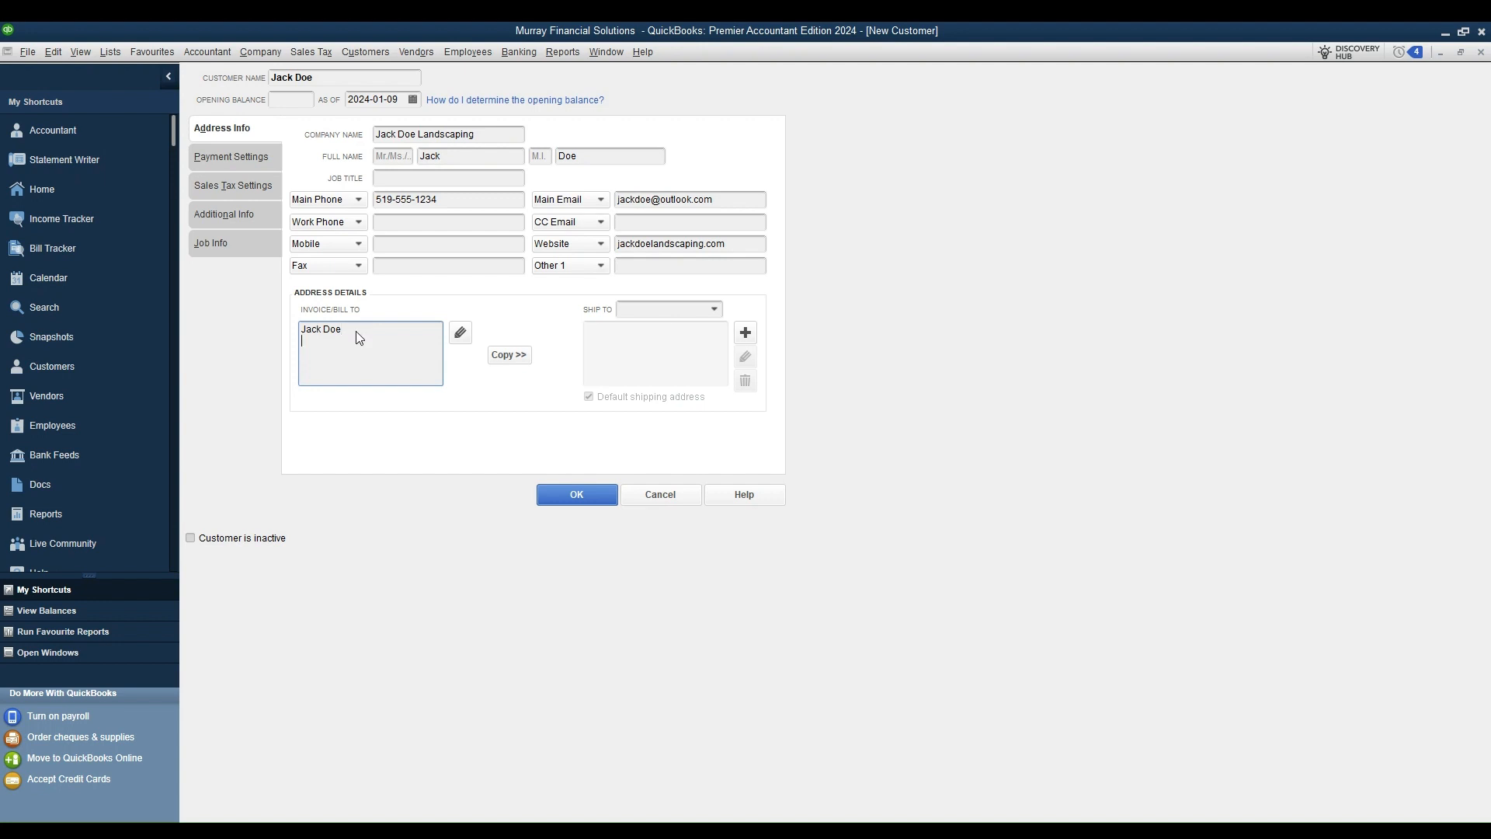
{"action": "type", "text": "123"}
{"action": "type", "text": " Anywhere Street "}
{"action": "type", "text": "Seafor"}
{"action": "type", "text": "th, On"}
{"action": "type", "text": "tar"}
{"action": "type", "text": "io "}
{"action": "type", "text": "N0K 1"}
{"action": "type", "text": "W"}
{"action": "type", "text": "0"}
Step: Review the Payment Settings, Sales Tax, Additional Info and Job Info pages, then save the customer
{"action": "left_click", "coordinate": [248, 159]}
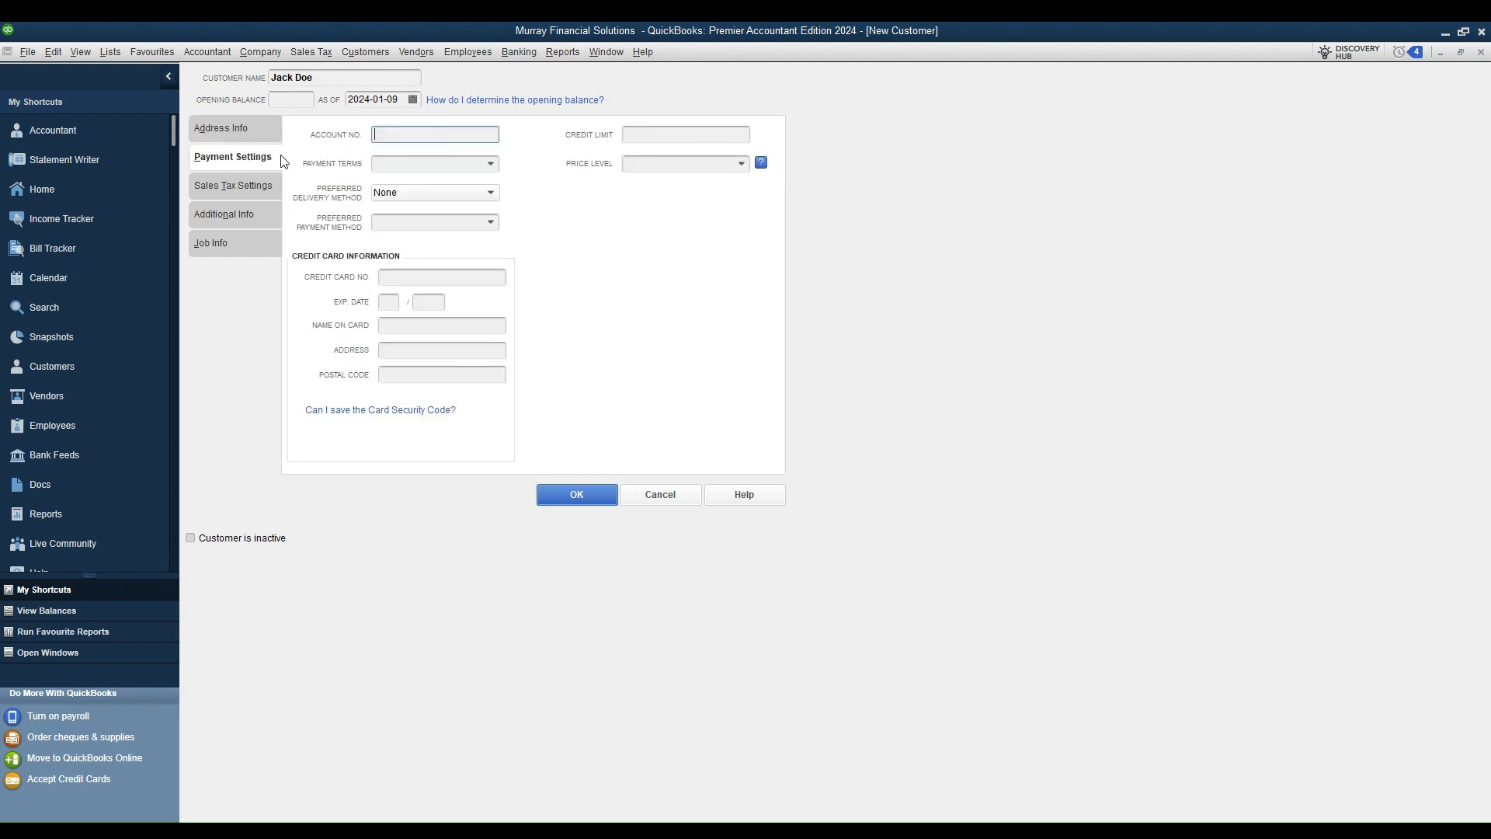
{"action": "left_click", "coordinate": [459, 168]}
{"action": "left_click", "coordinate": [243, 193]}
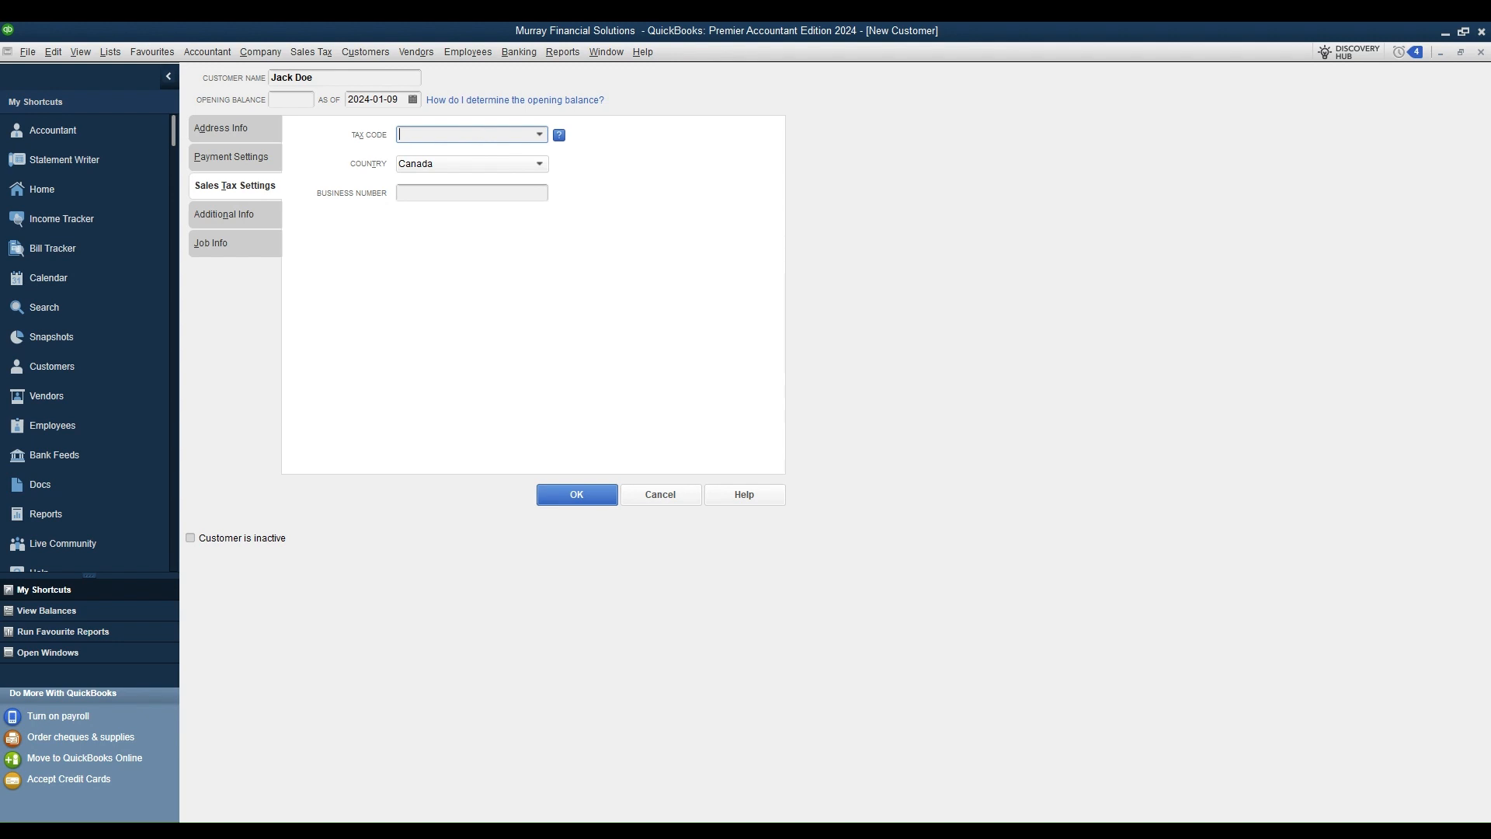
{"action": "left_click", "coordinate": [230, 216]}
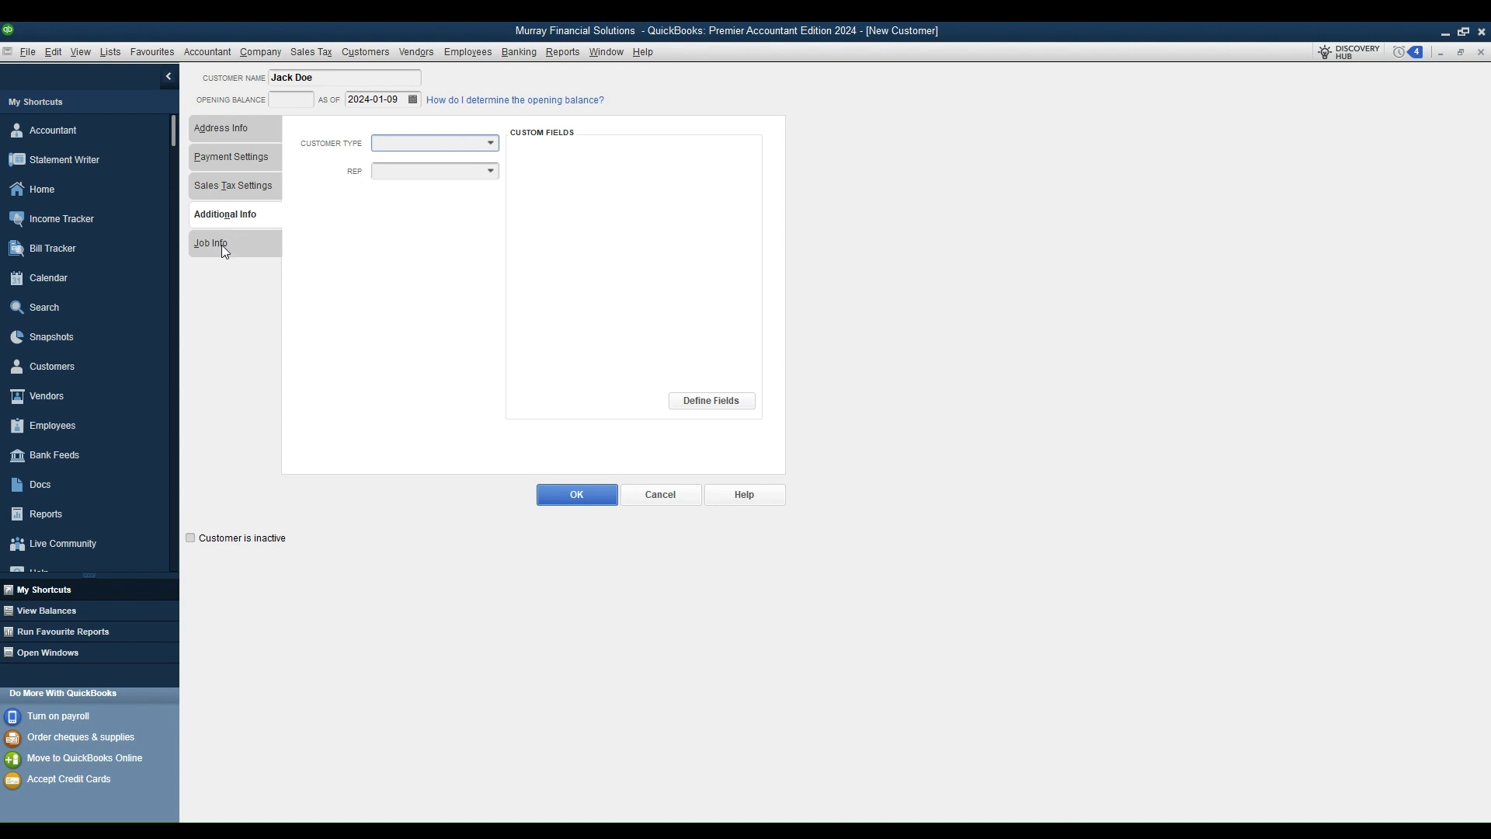
{"action": "left_click", "coordinate": [202, 249]}
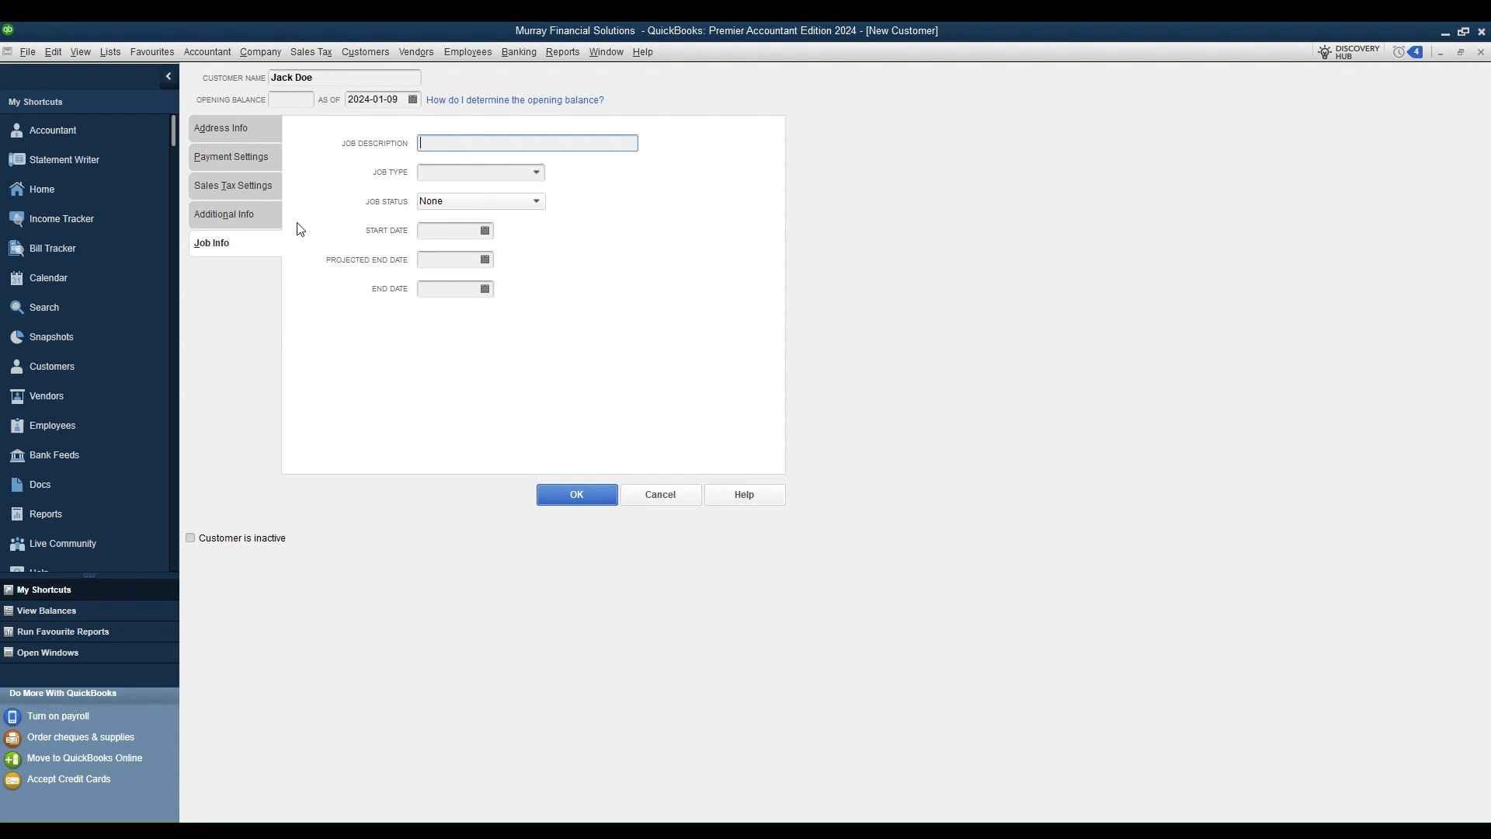
{"action": "left_click", "coordinate": [244, 128]}
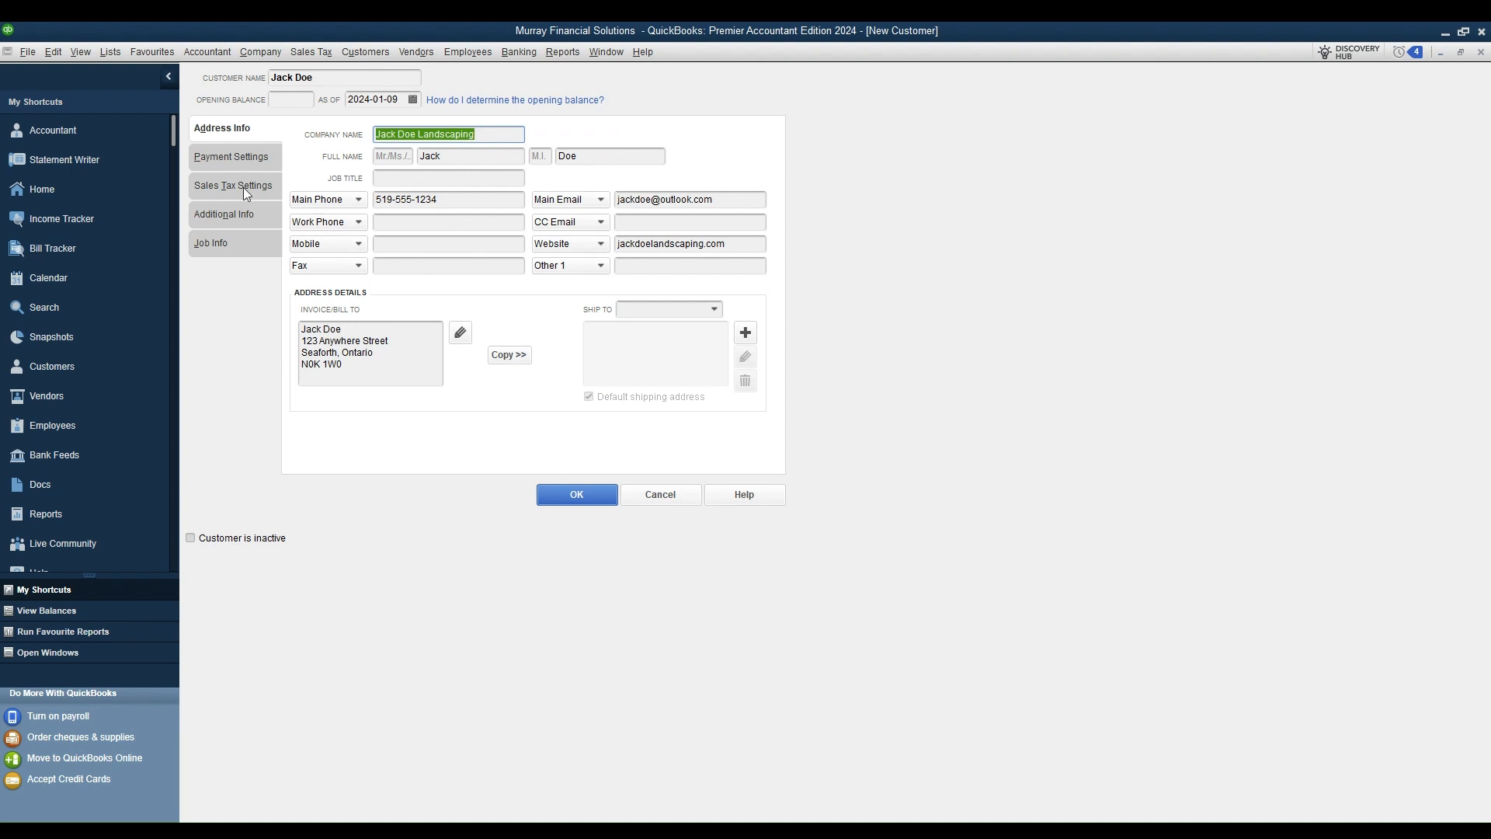
{"action": "left_click", "coordinate": [228, 161]}
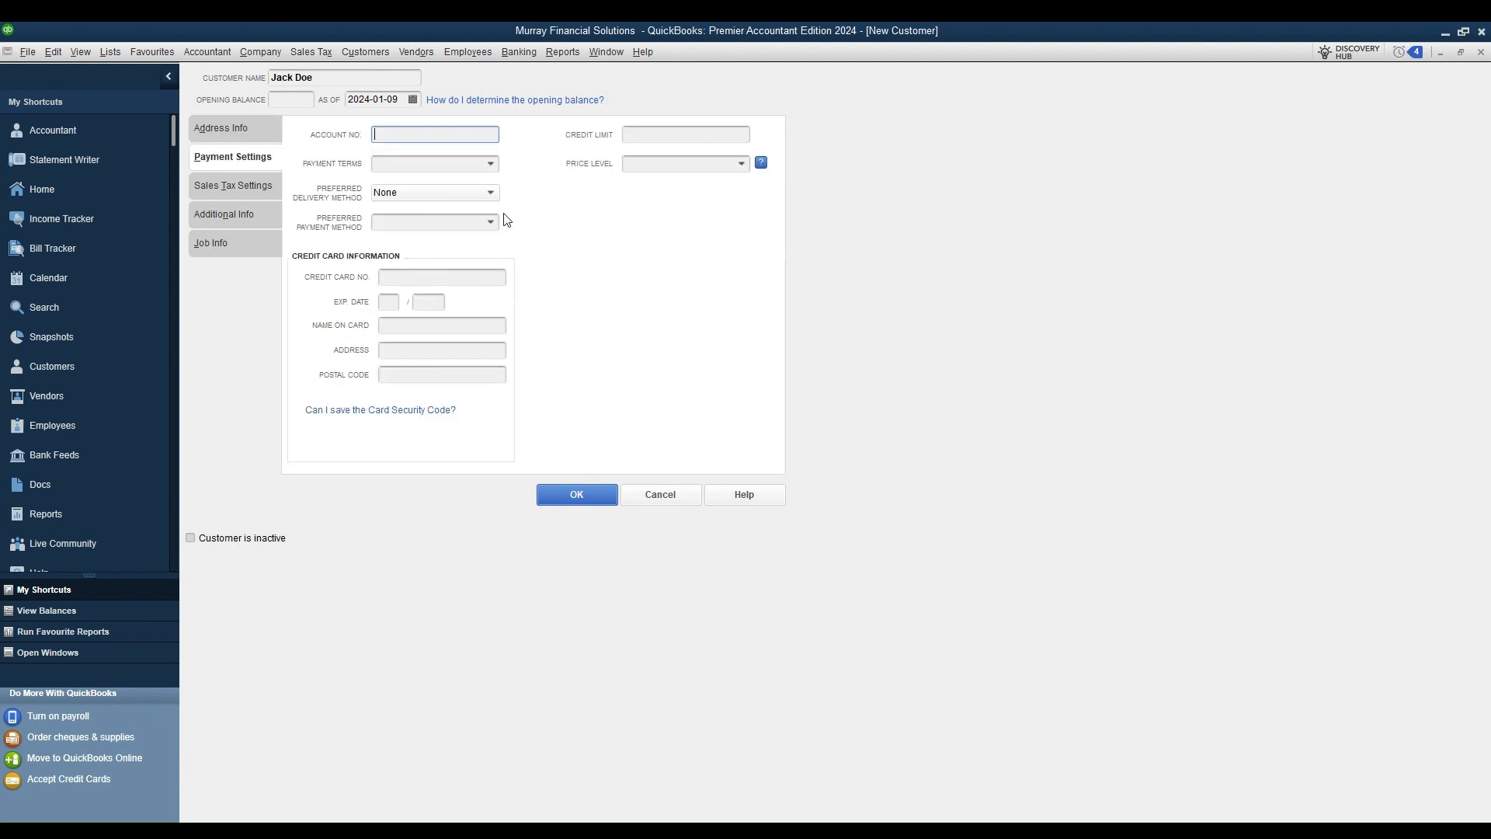
{"action": "left_click", "coordinate": [482, 222]}
{"action": "left_click", "coordinate": [568, 498]}
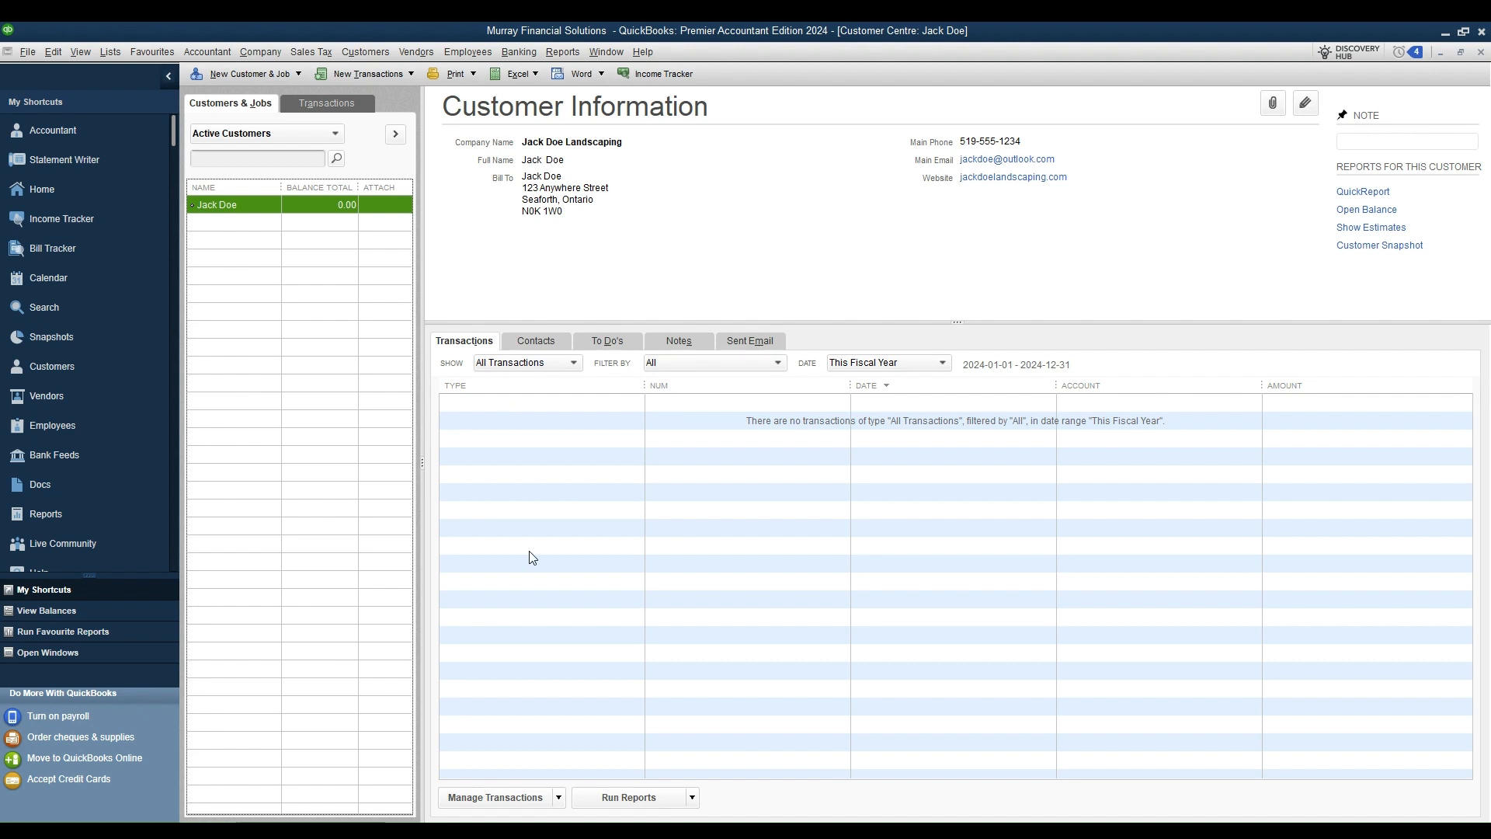
Step: Set the transaction Date filter to All, then close the Customer Centre
{"action": "left_click", "coordinate": [944, 367]}
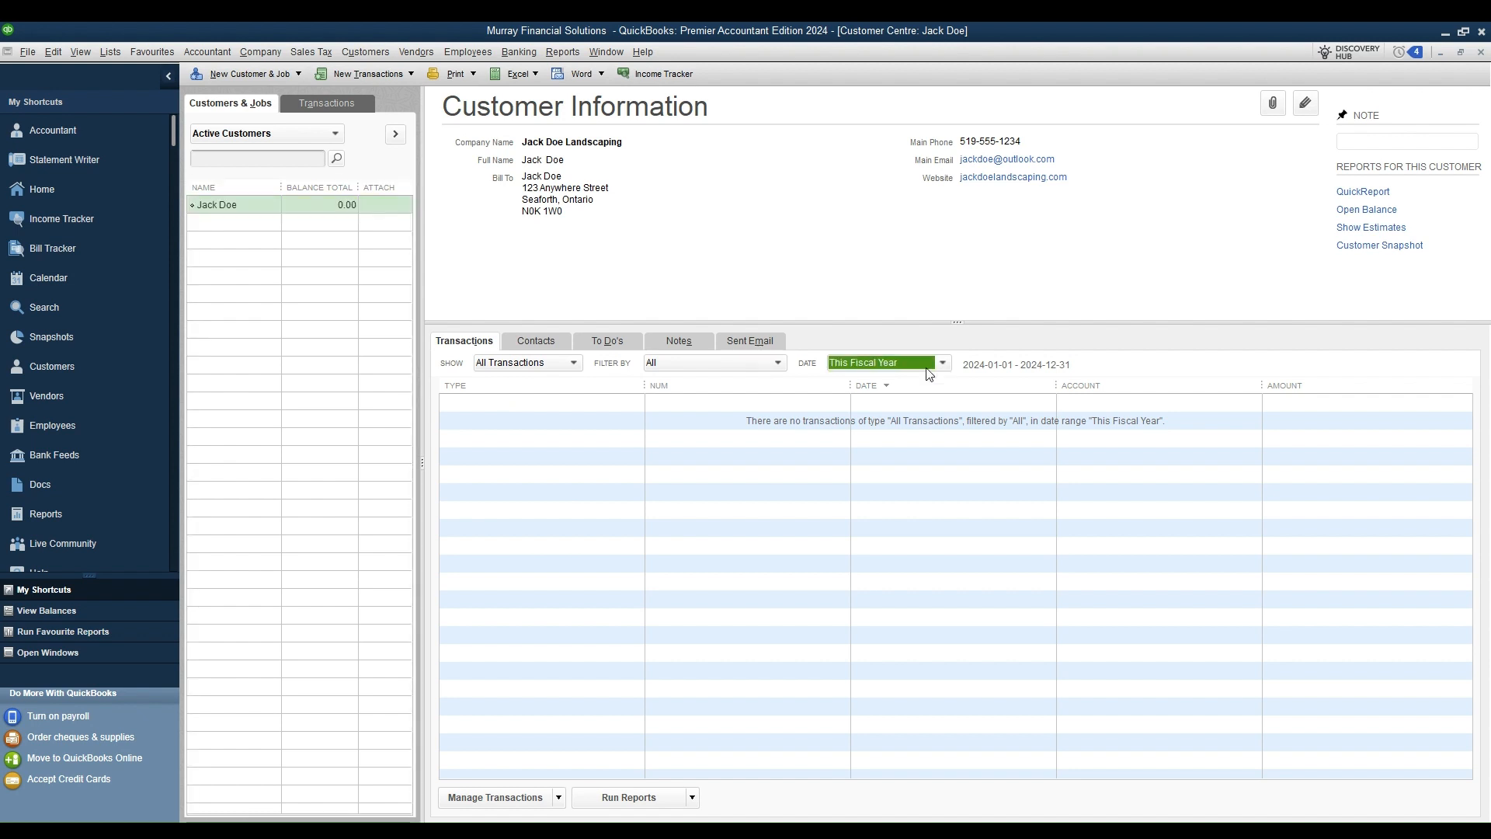
{"action": "left_click", "coordinate": [870, 384]}
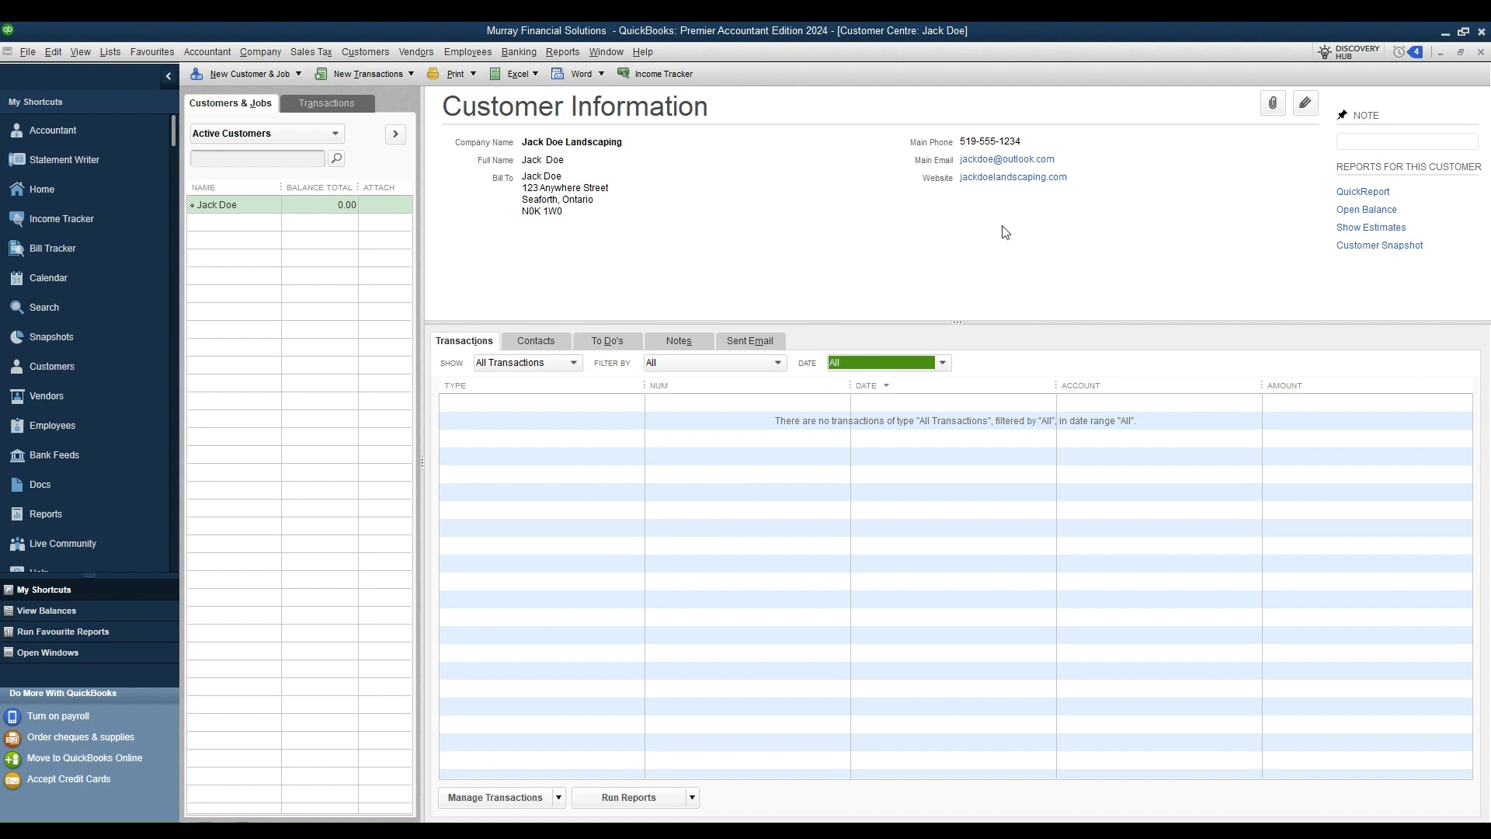
{"action": "left_click", "coordinate": [1482, 52]}
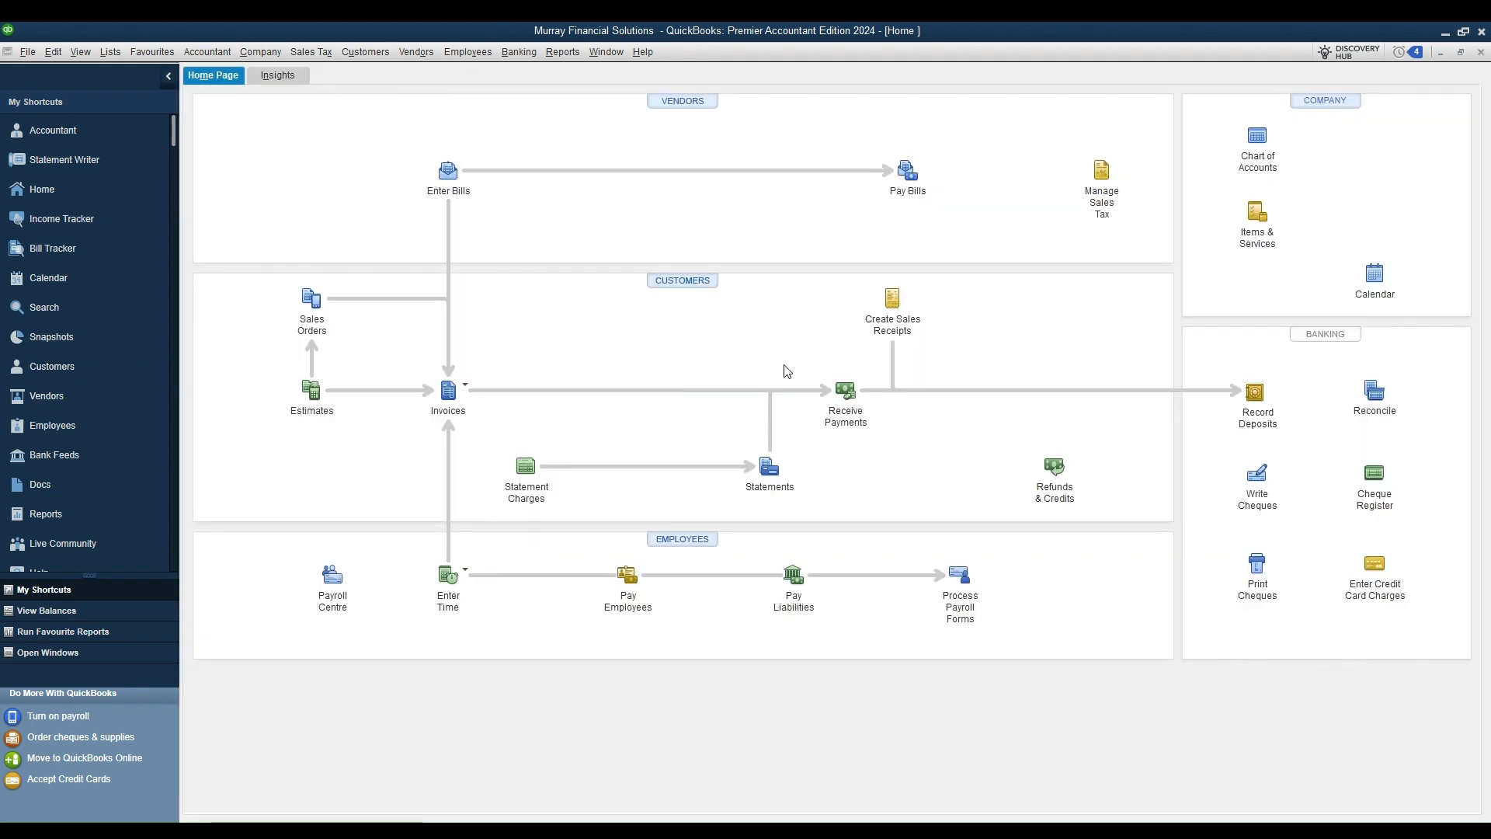
{"action": "left_click", "coordinate": [892, 300]}
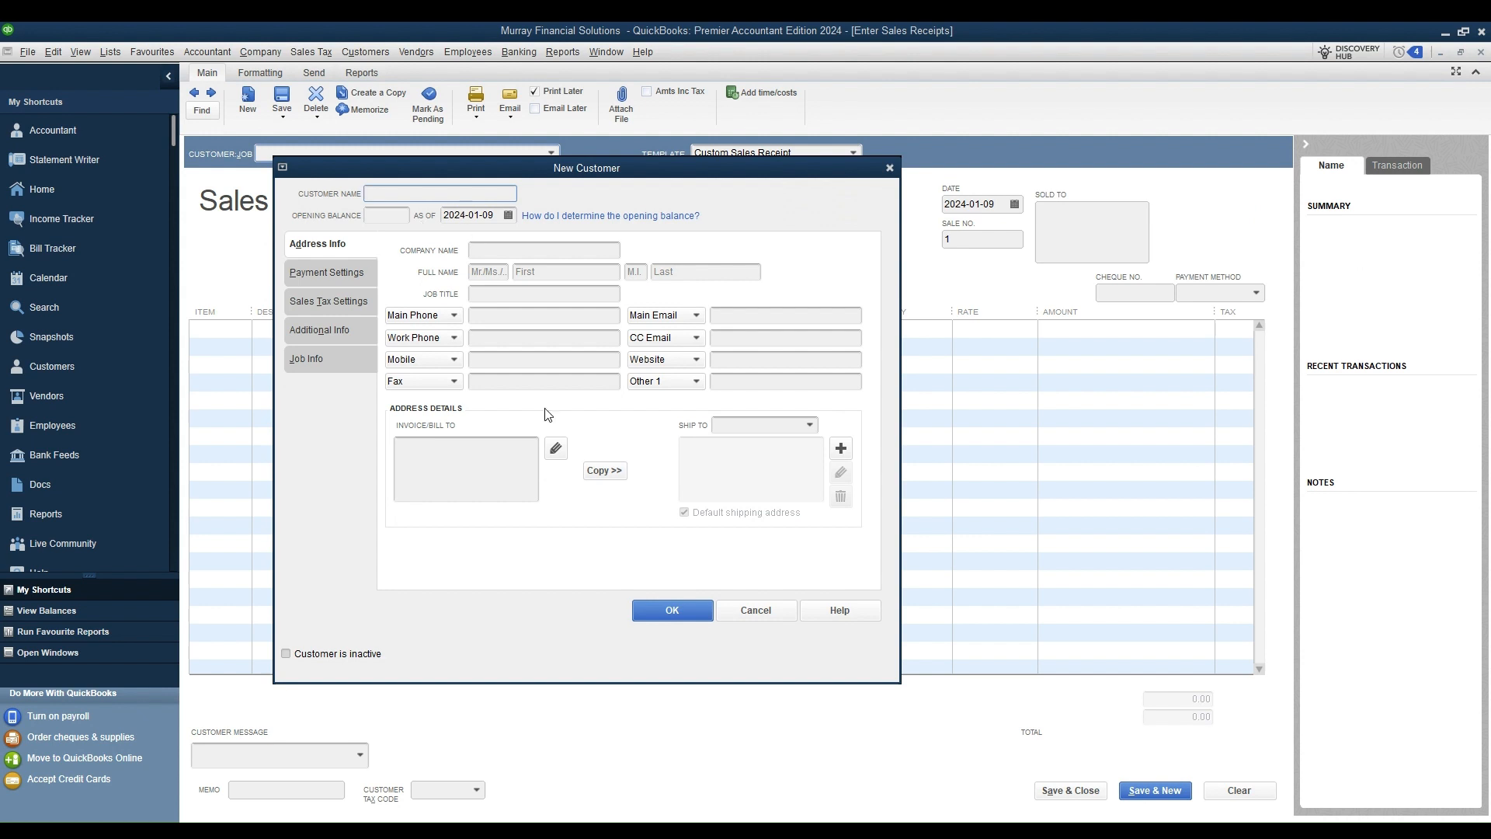
{"action": "left_click", "coordinate": [672, 610]}
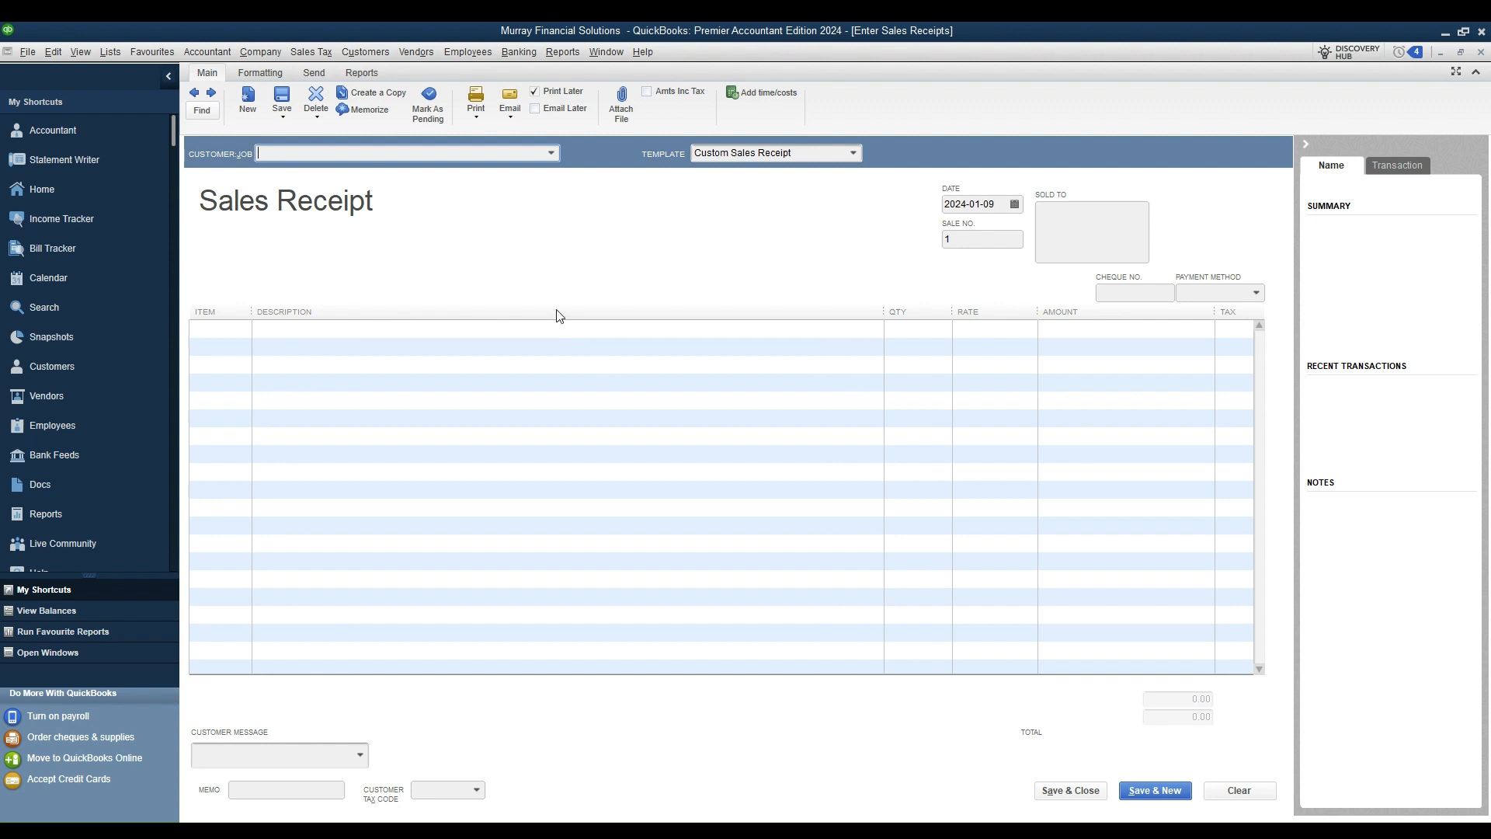
{"action": "left_click", "coordinate": [1483, 53]}
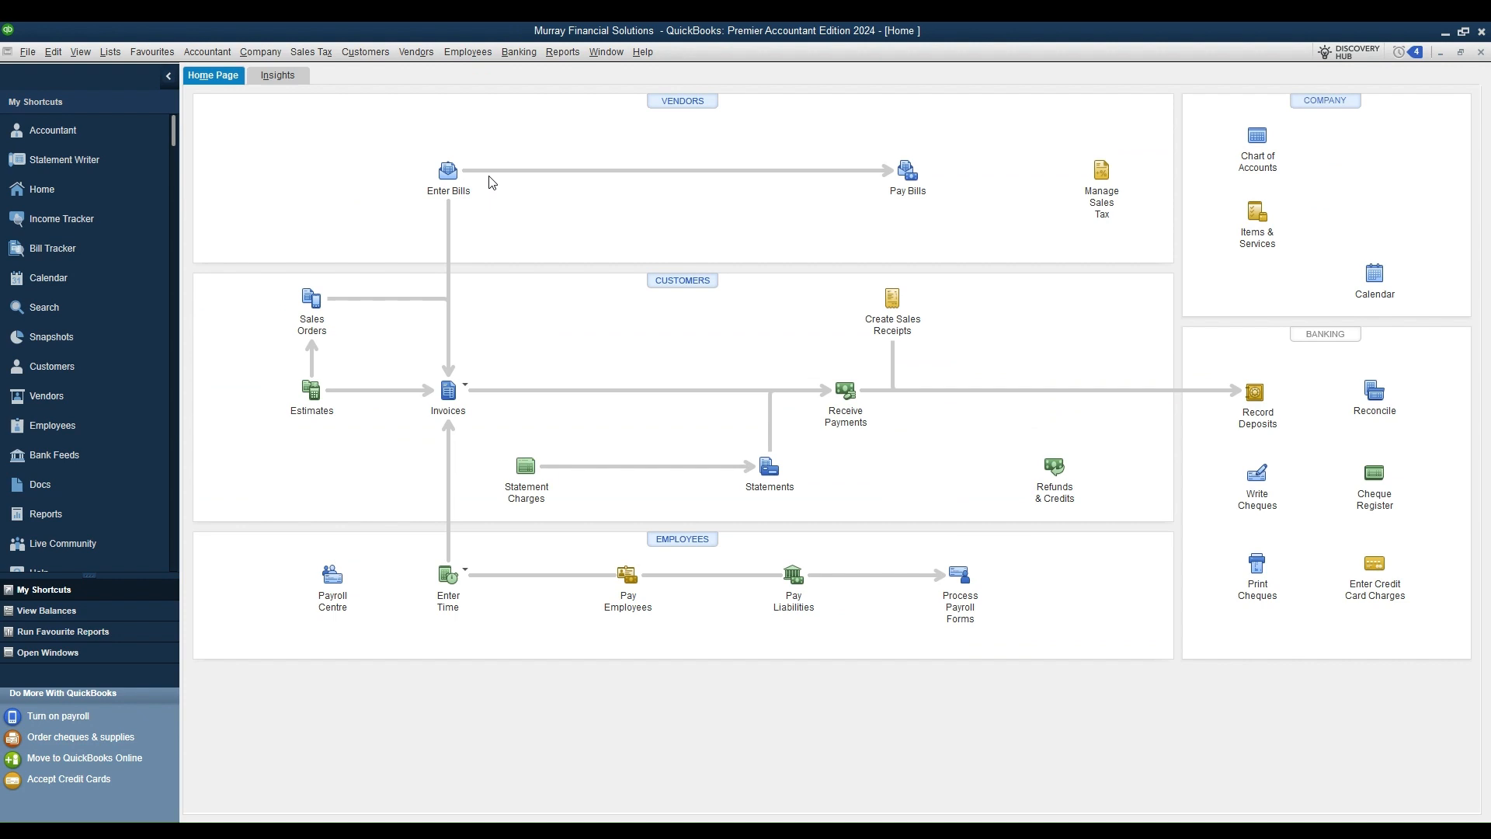
Step: Start a new invoice via Create Invoices and begin adding a customer from it
{"action": "left_click", "coordinate": [466, 385]}
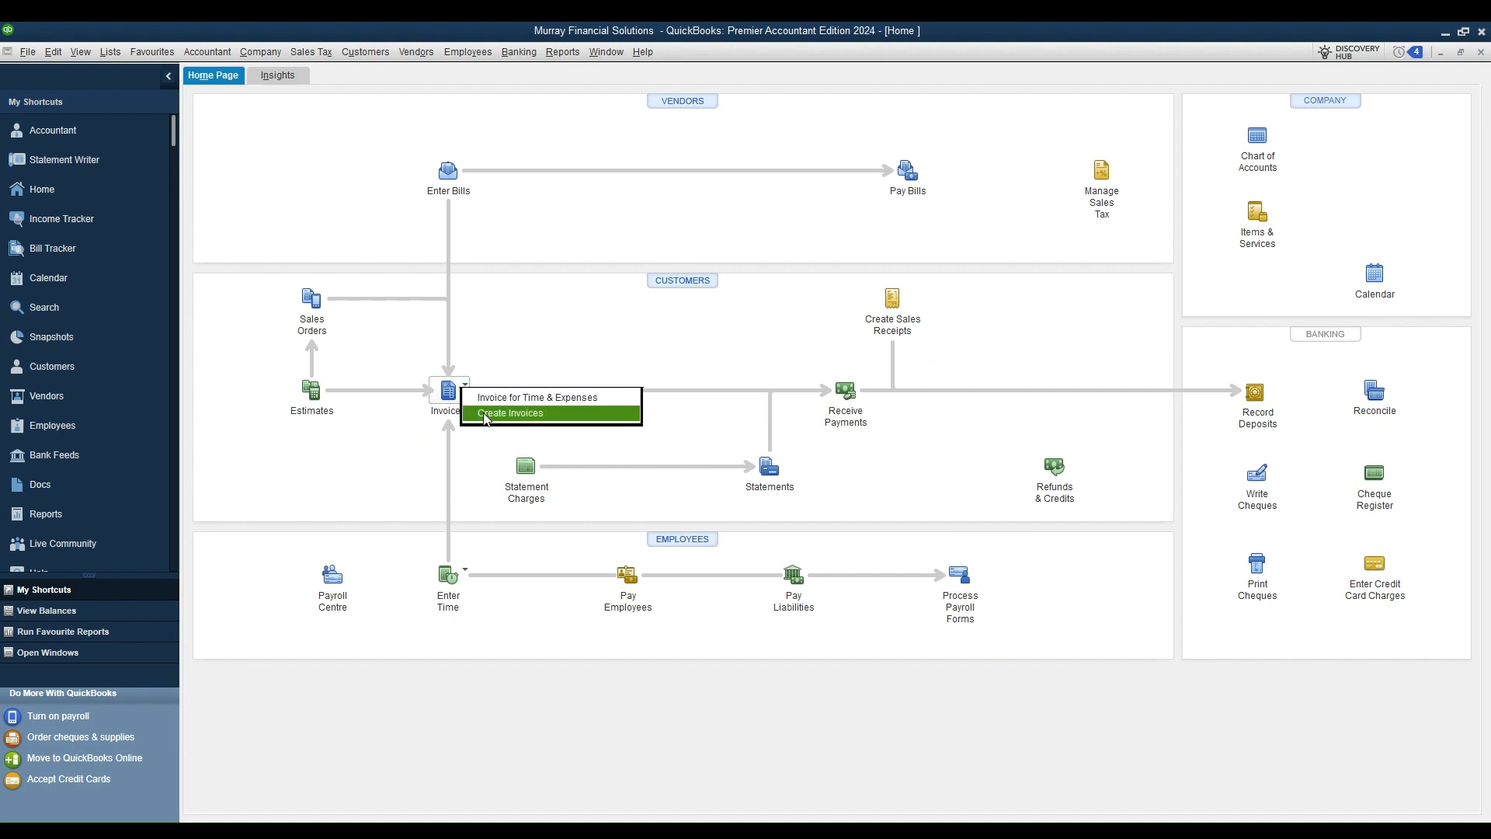
{"action": "left_click", "coordinate": [485, 415]}
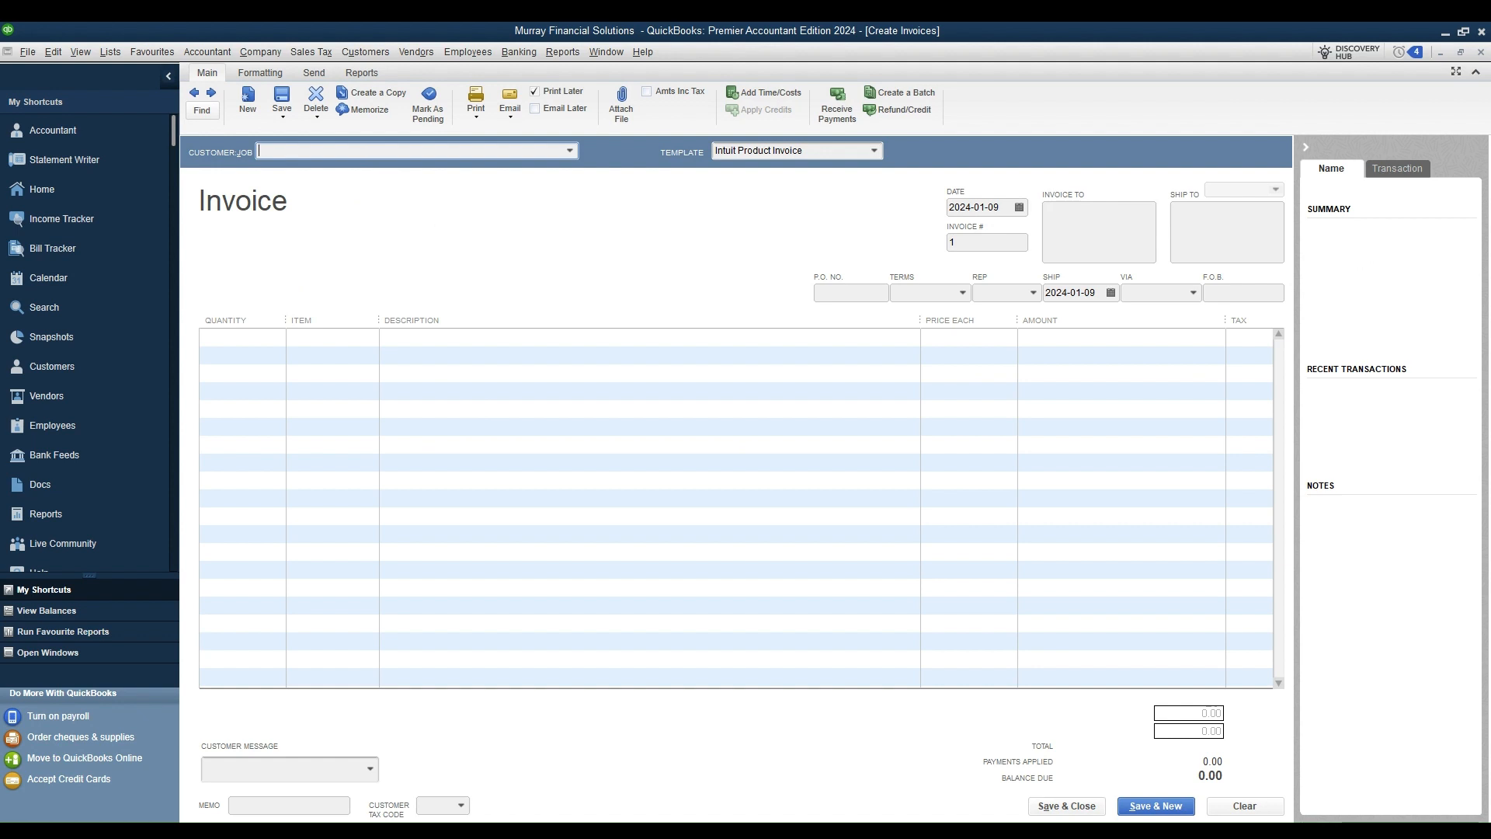
{"action": "left_click", "coordinate": [310, 171]}
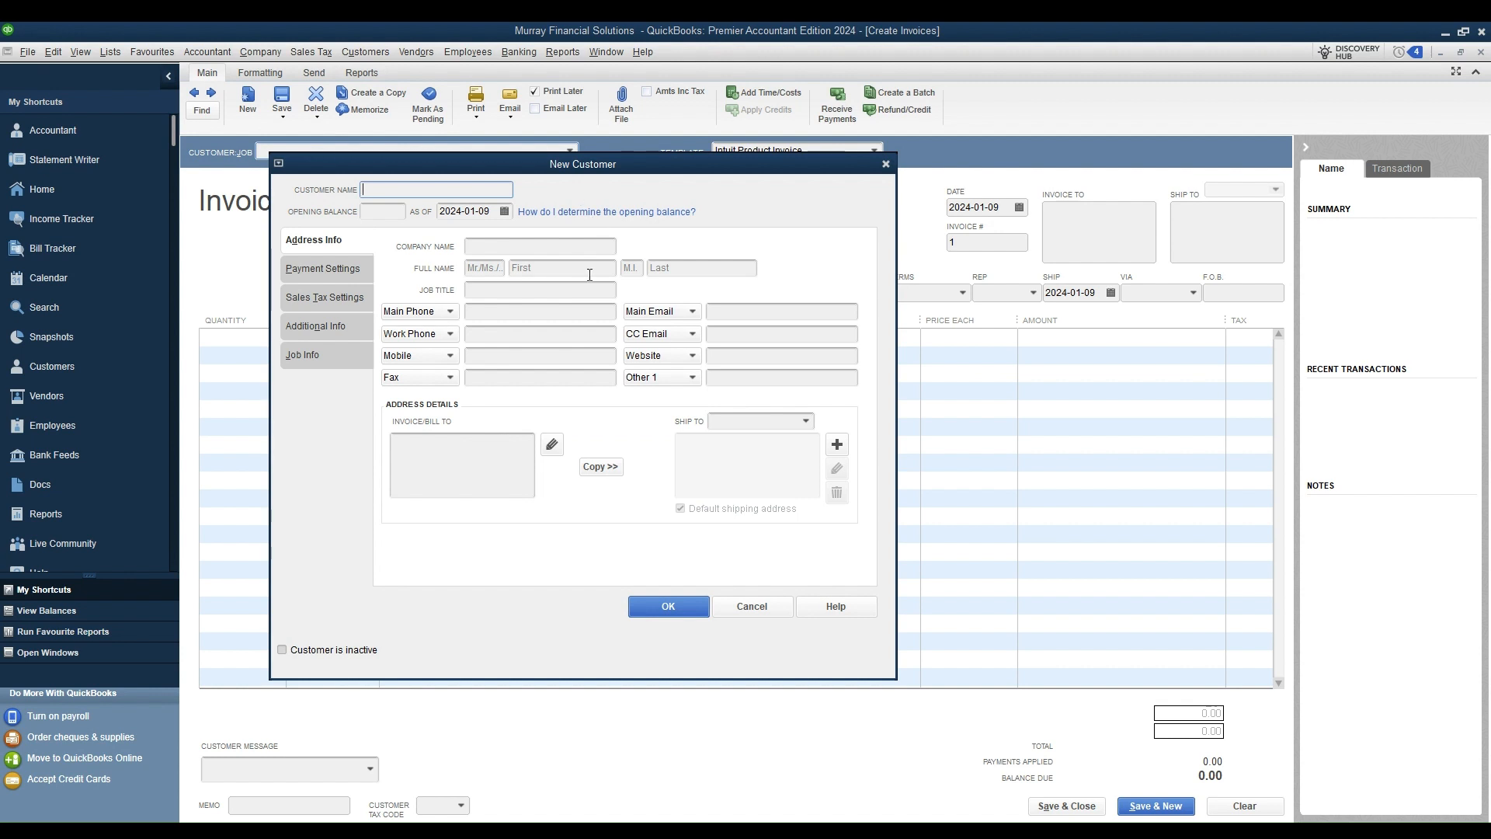
Step: Browse the New Customer form's Payment, Sales Tax, Additional and Job Info pages, then close it empty
{"action": "left_click", "coordinate": [353, 269]}
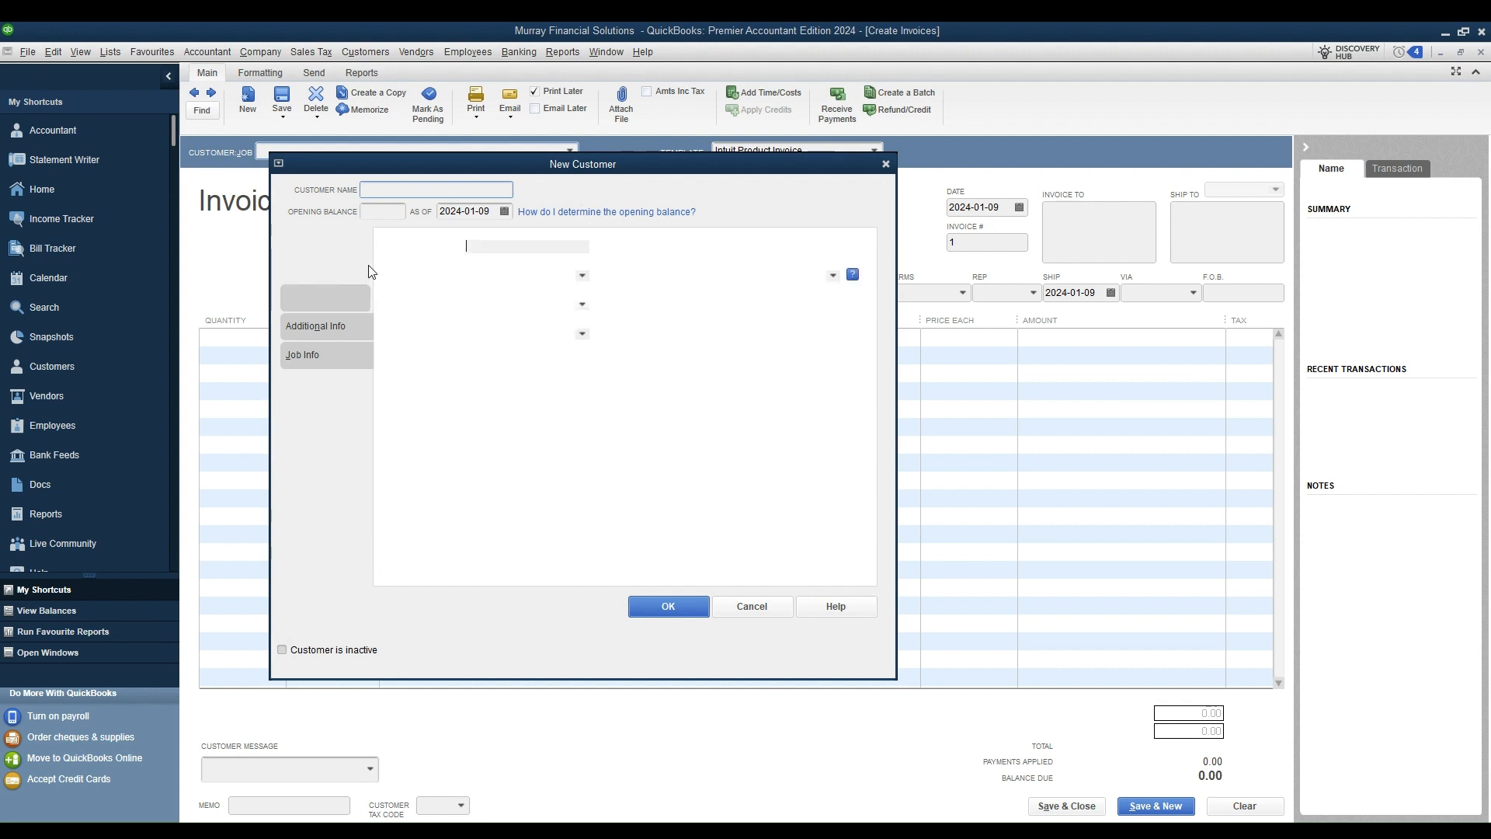
{"action": "left_click", "coordinate": [337, 302]}
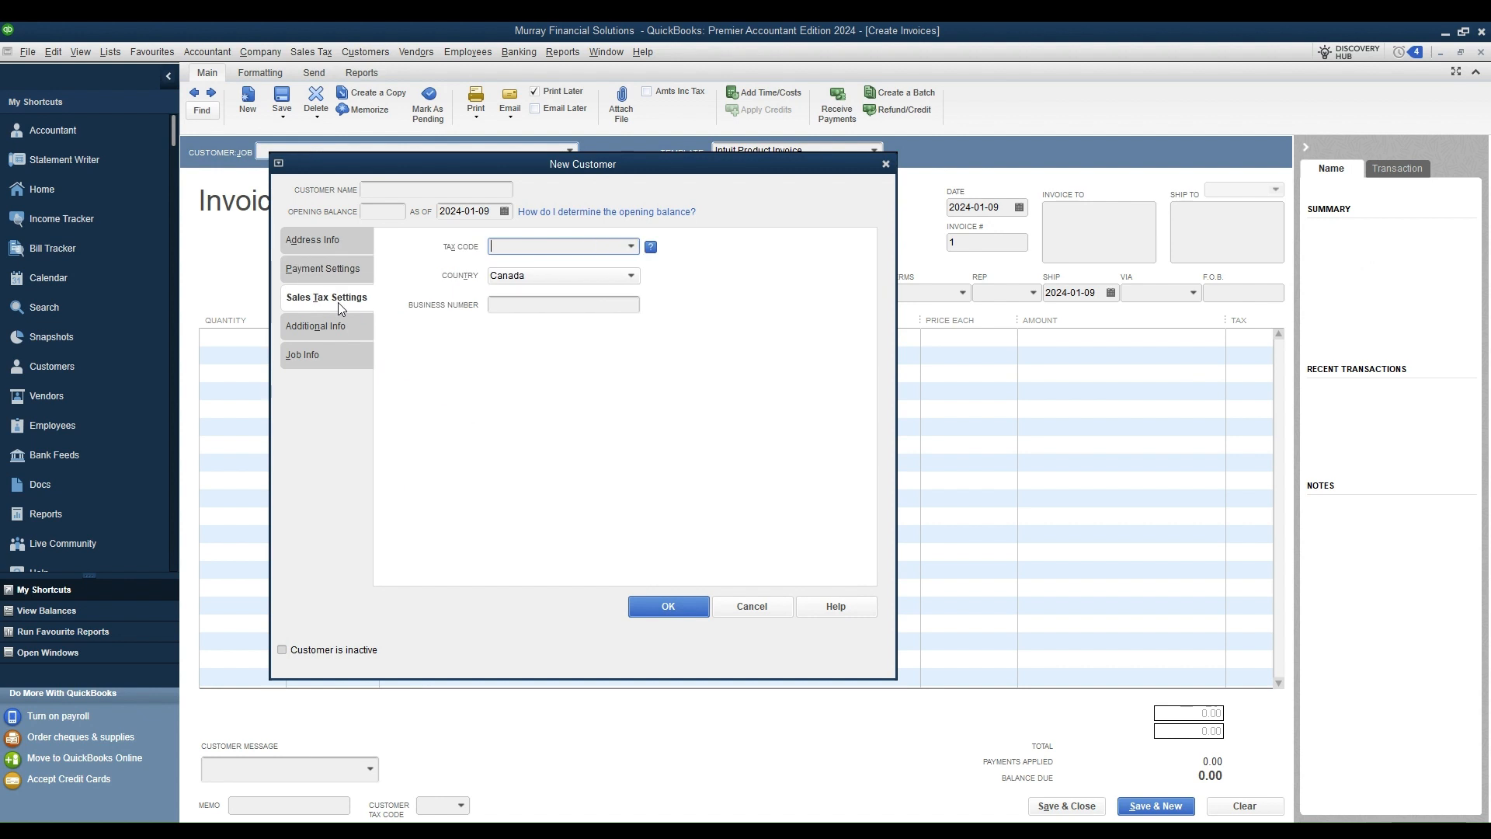
{"action": "left_click", "coordinate": [337, 326]}
{"action": "left_click", "coordinate": [317, 362]}
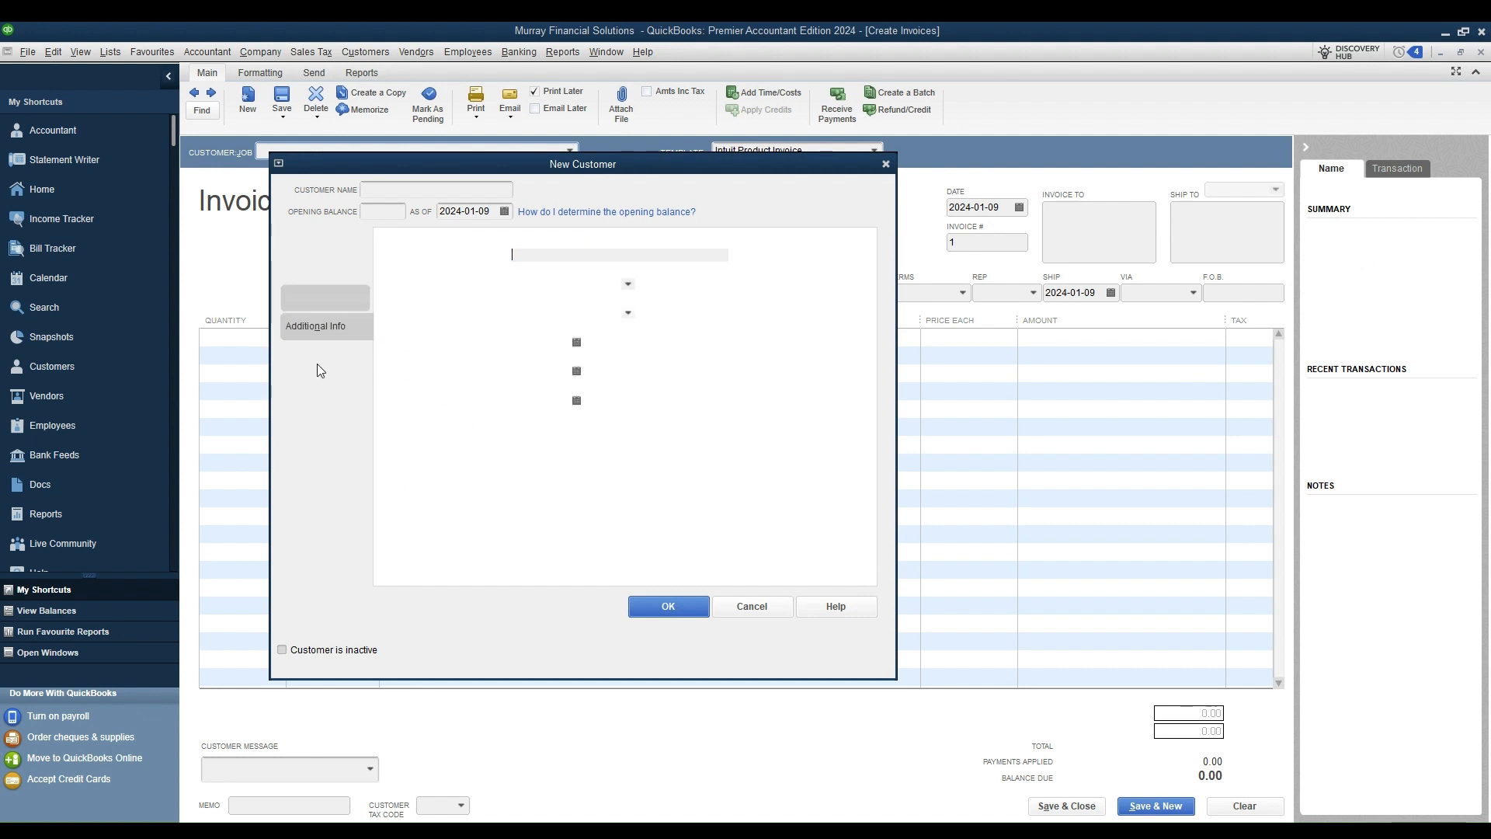
{"action": "left_click", "coordinate": [661, 612]}
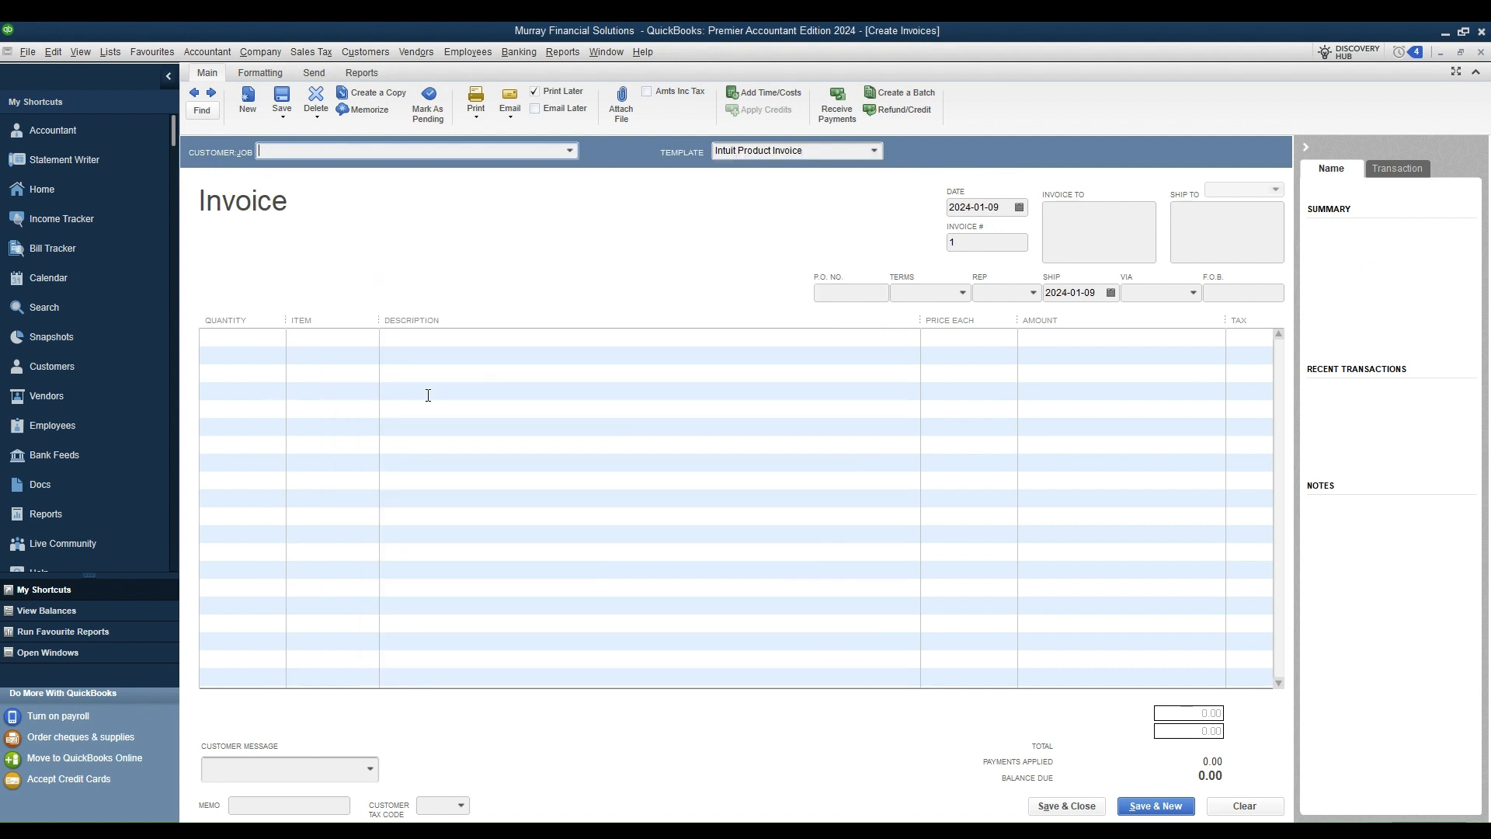